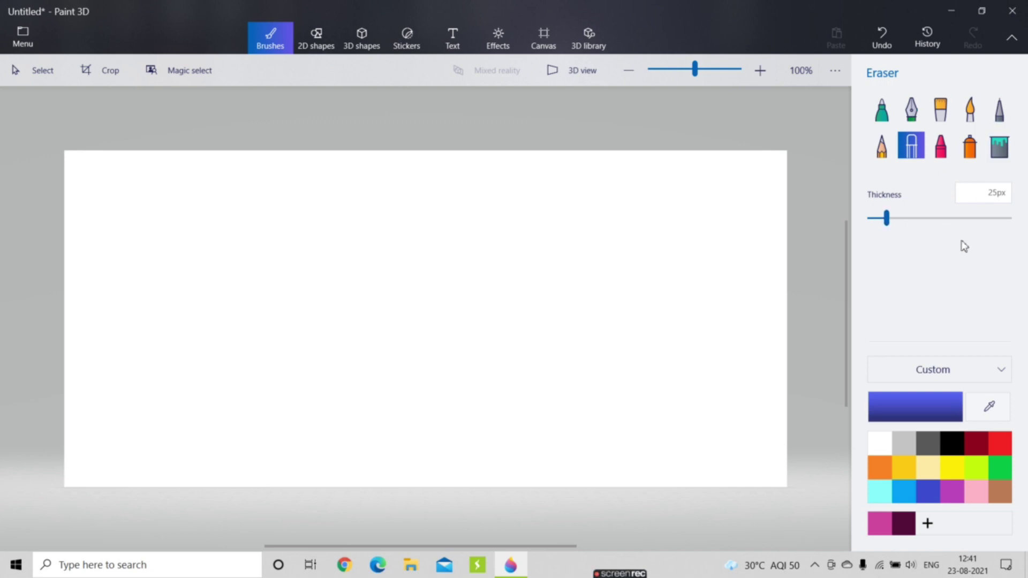
# Step: Draw a freehand circle outline on the canvas's left half with the Marker in dark red
pyautogui.click(933, 372)
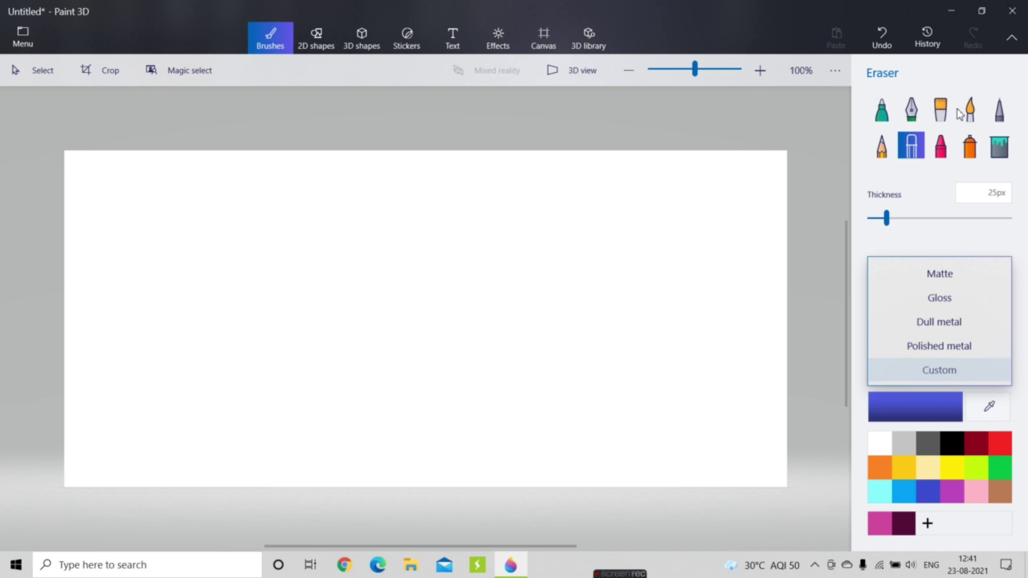
pyautogui.click(883, 121)
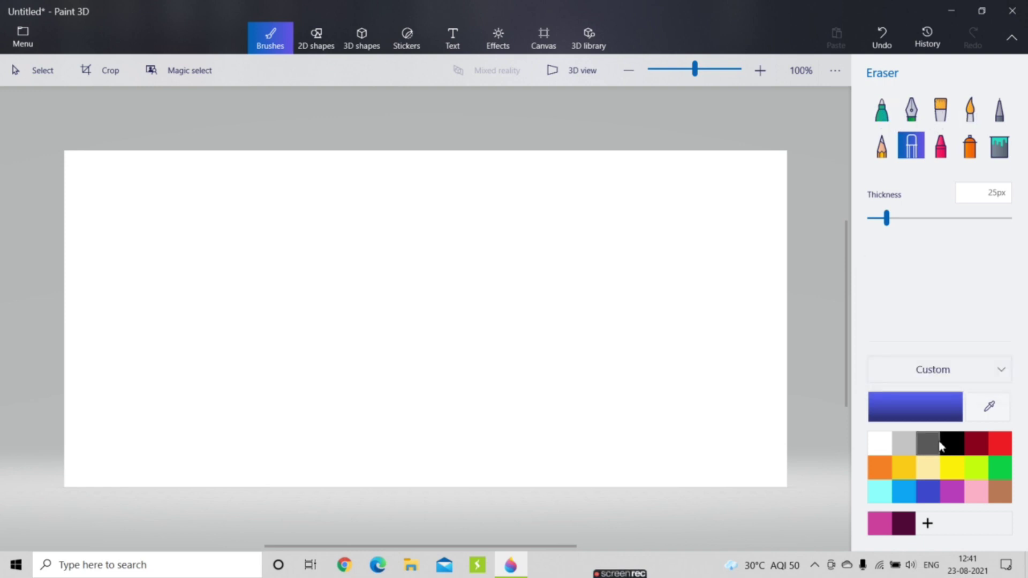
pyautogui.click(981, 447)
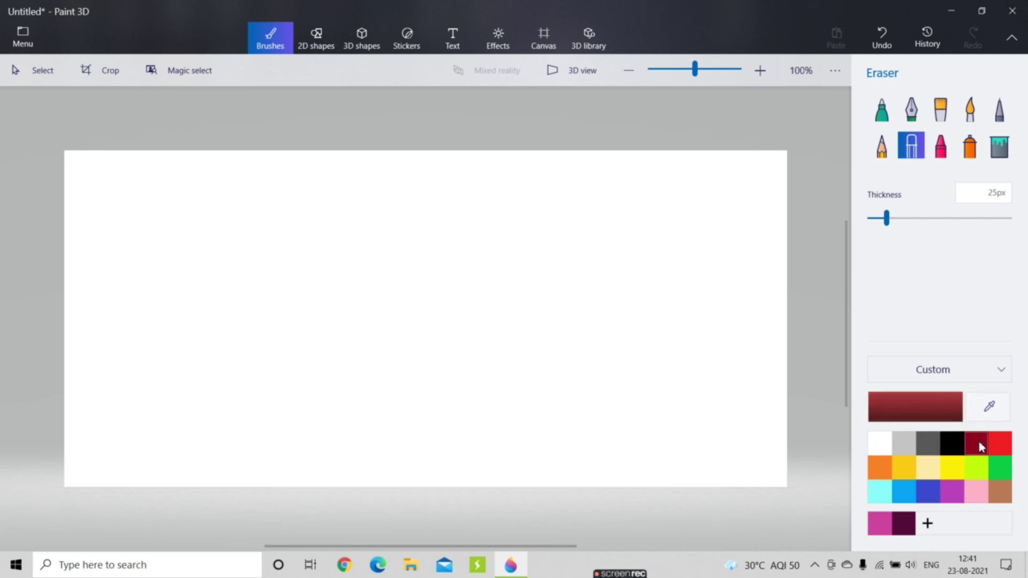
pyautogui.moveTo(214, 217)
pyautogui.mouseDown()
pyautogui.moveTo(270, 233)
pyautogui.moveTo(220, 264)
pyautogui.mouseUp()
pyautogui.click(884, 119)
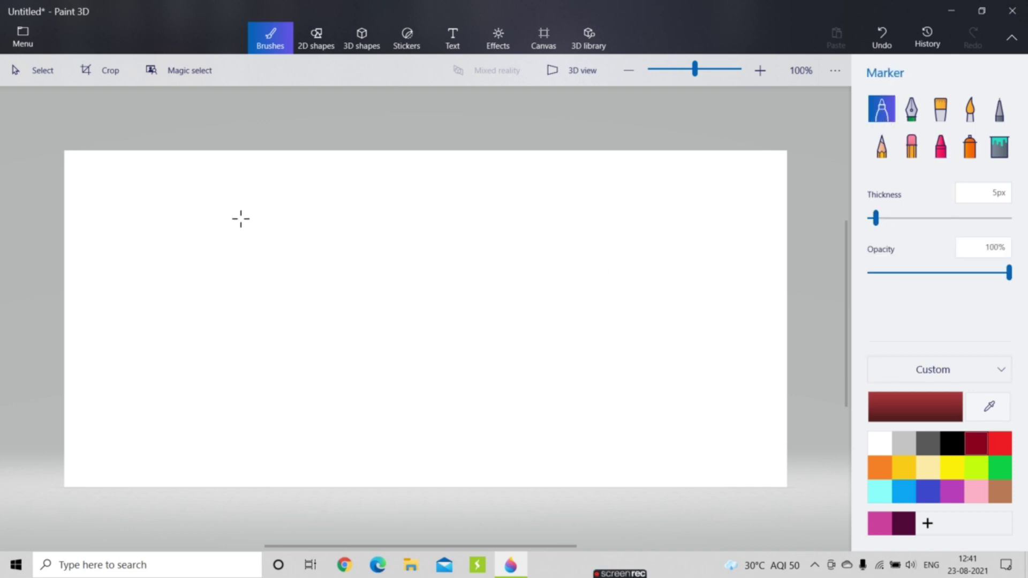
pyautogui.moveTo(267, 225)
pyautogui.mouseDown()
pyautogui.moveTo(228, 276)
pyautogui.moveTo(230, 293)
pyautogui.moveTo(272, 327)
pyautogui.moveTo(326, 328)
pyautogui.moveTo(354, 295)
pyautogui.moveTo(344, 240)
pyautogui.moveTo(327, 226)
pyautogui.moveTo(266, 225)
pyautogui.mouseUp()
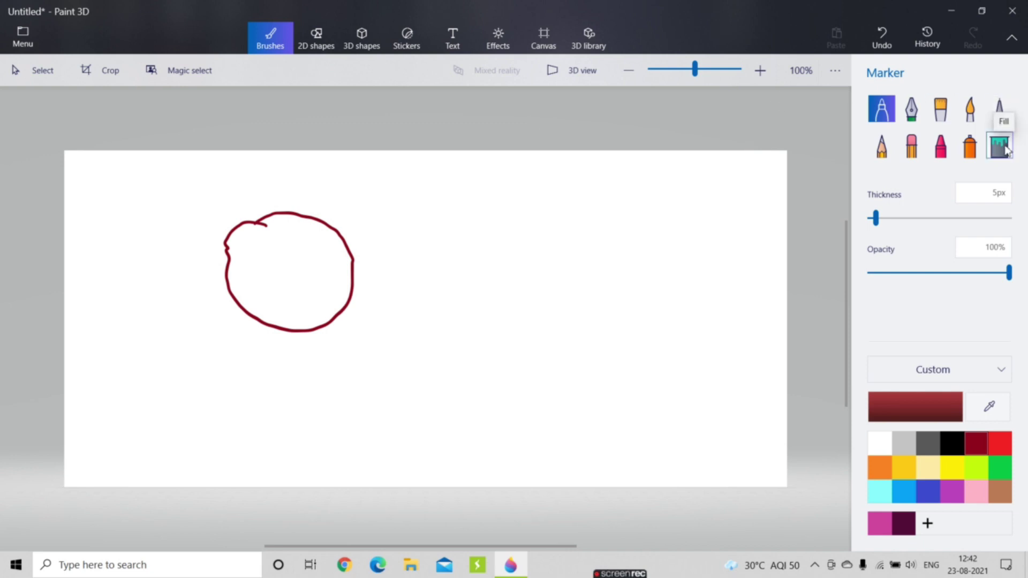
# Step: Fill the inside of the circle with purple
pyautogui.click(1001, 146)
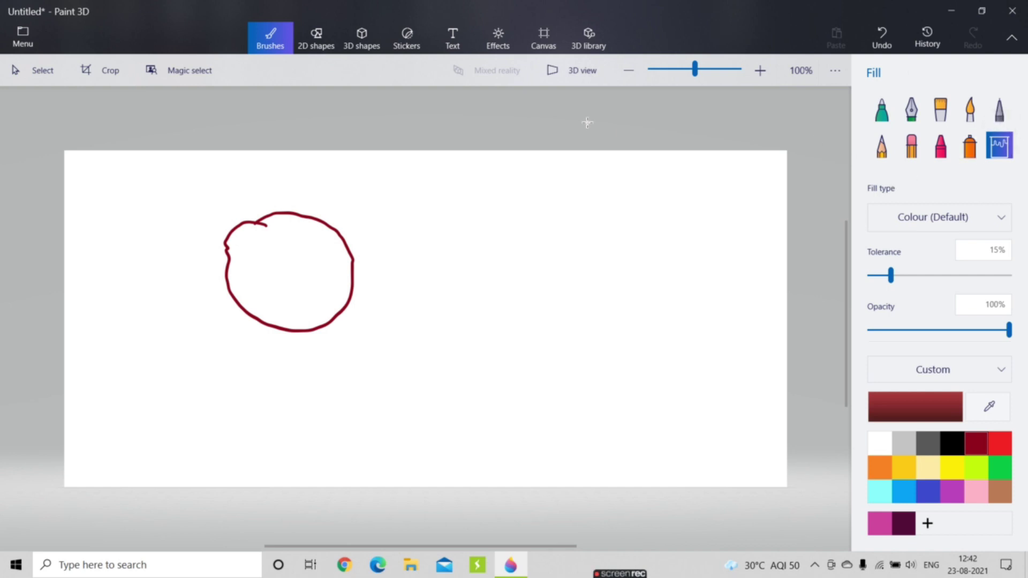
pyautogui.click(952, 490)
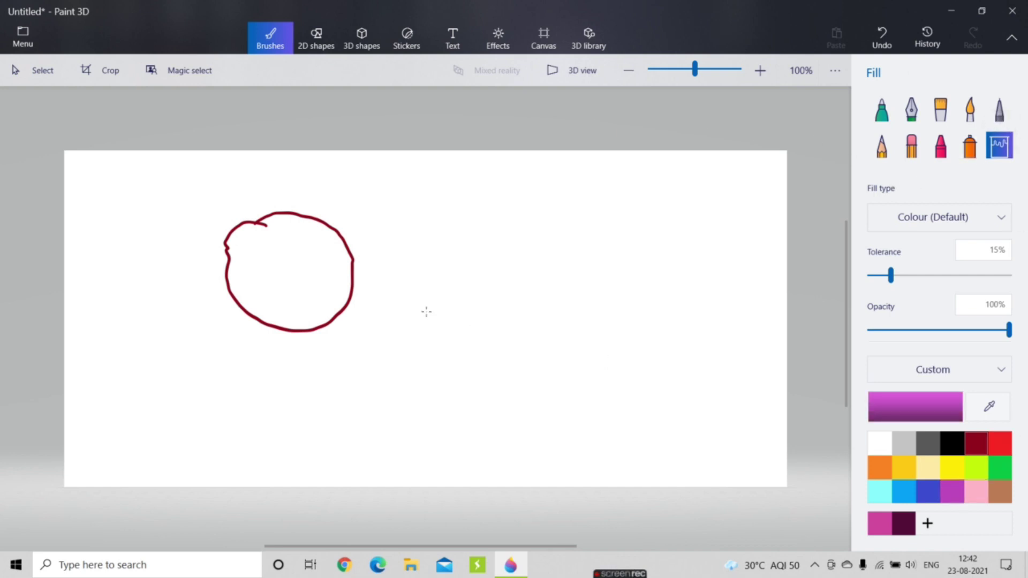
pyautogui.click(315, 280)
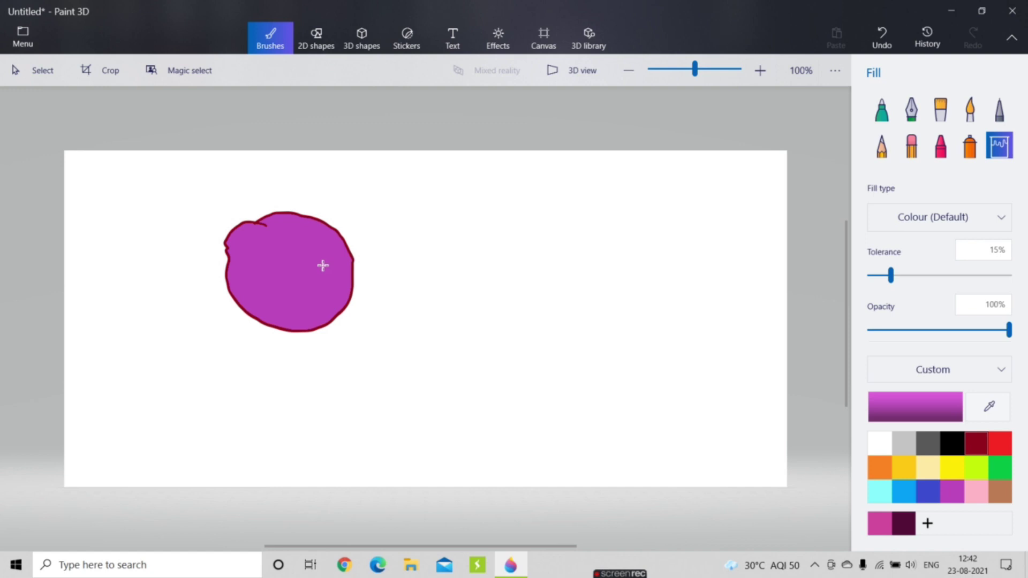
# Step: Refill the circle with dark red in the Gloss finish
pyautogui.click(956, 377)
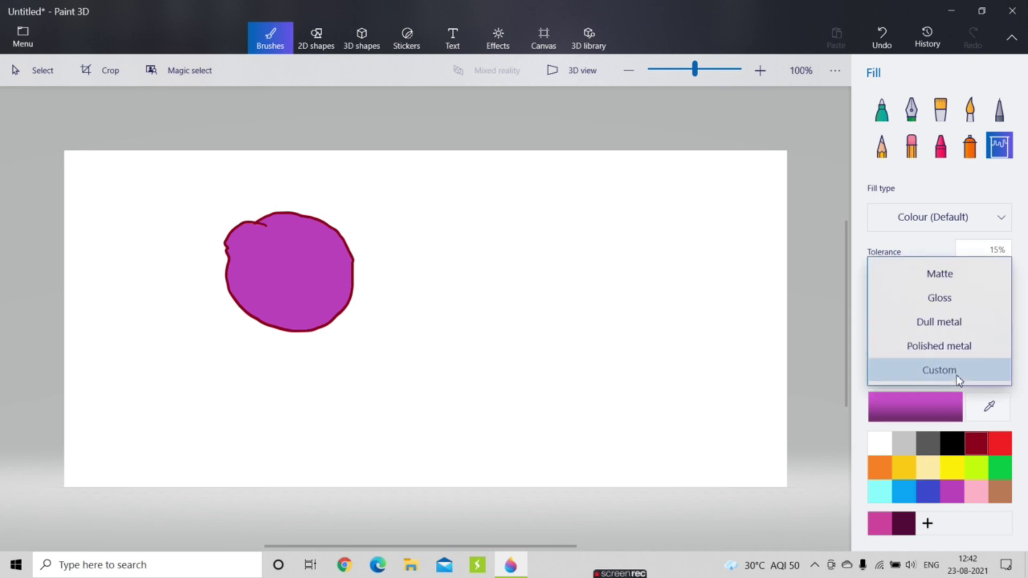
pyautogui.click(971, 305)
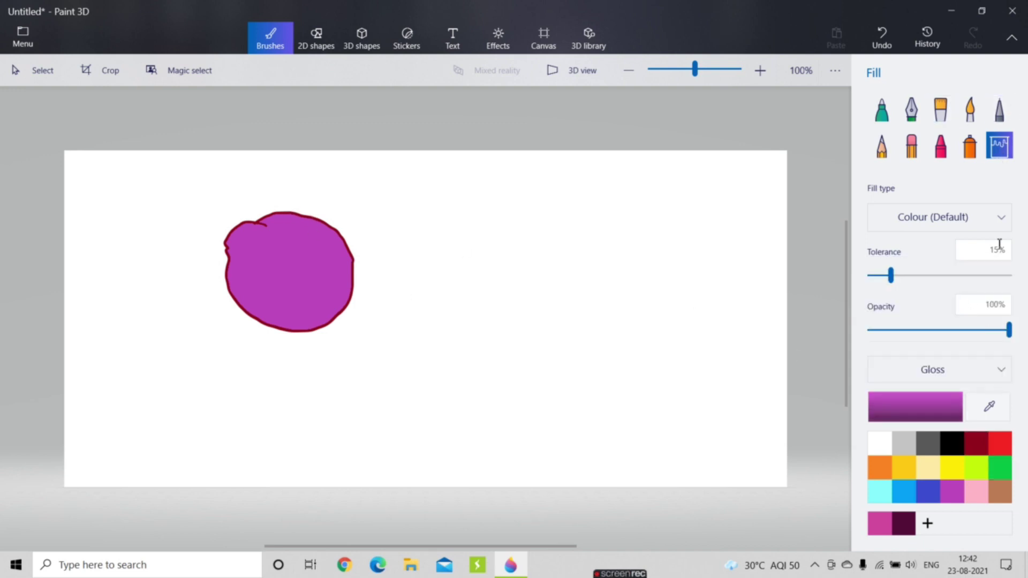
pyautogui.click(975, 449)
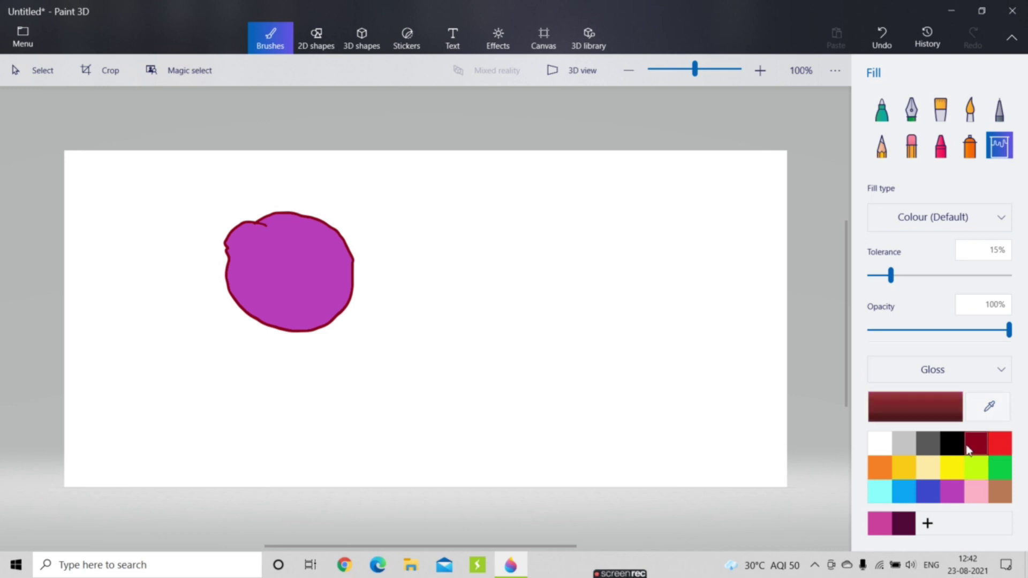
pyautogui.click(311, 282)
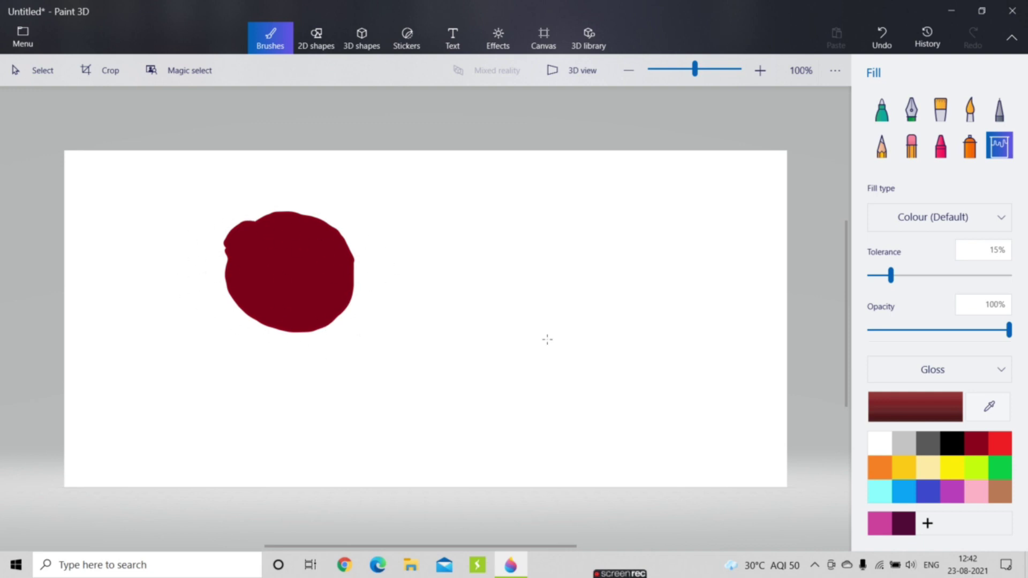
# Step: Refill the circle with green in the Dull metal finish
pyautogui.click(1003, 370)
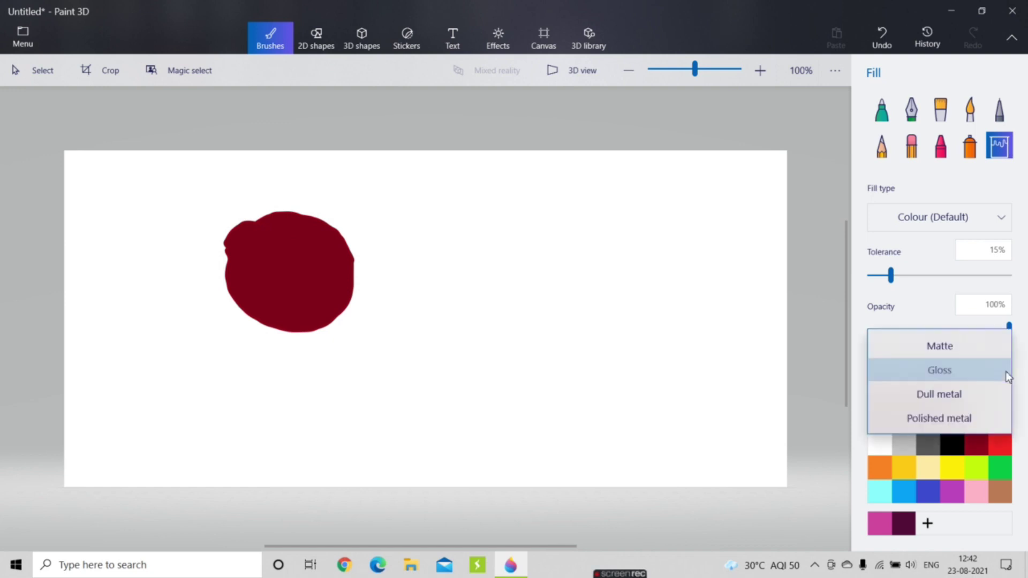
pyautogui.click(1007, 401)
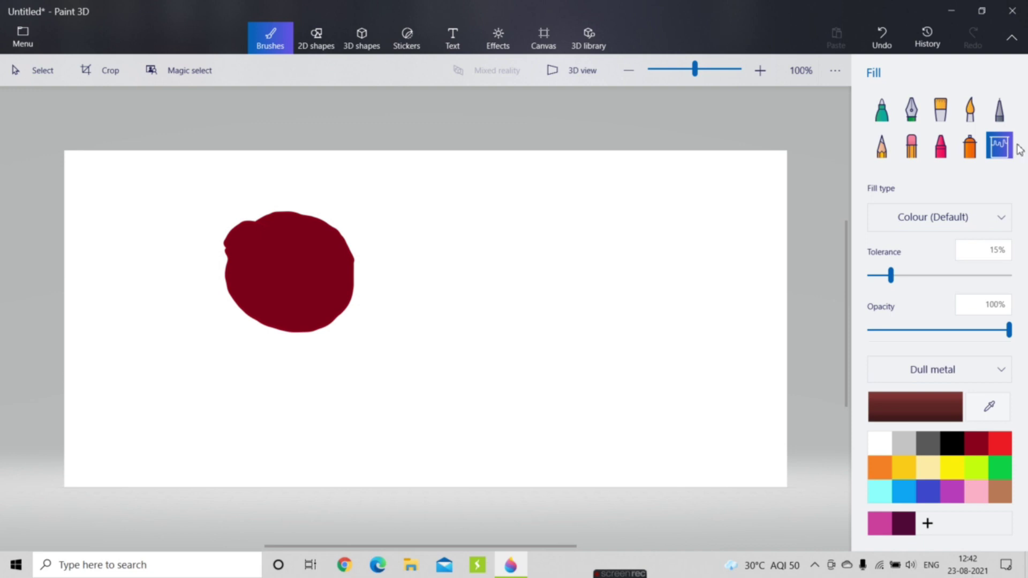
pyautogui.click(999, 475)
pyautogui.click(320, 288)
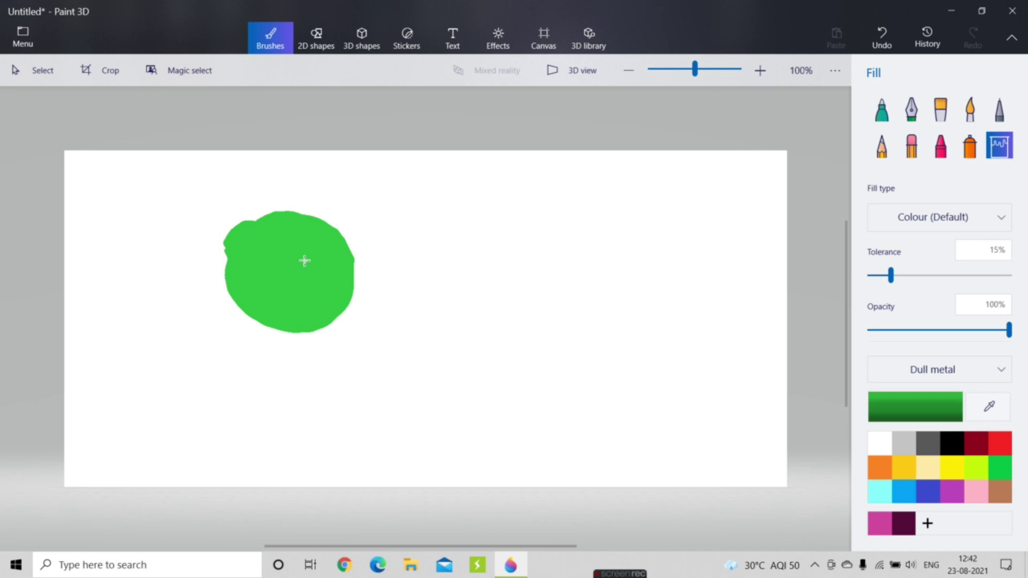
# Step: Refill the circle with turquoise in the Polished metal finish
pyautogui.click(992, 367)
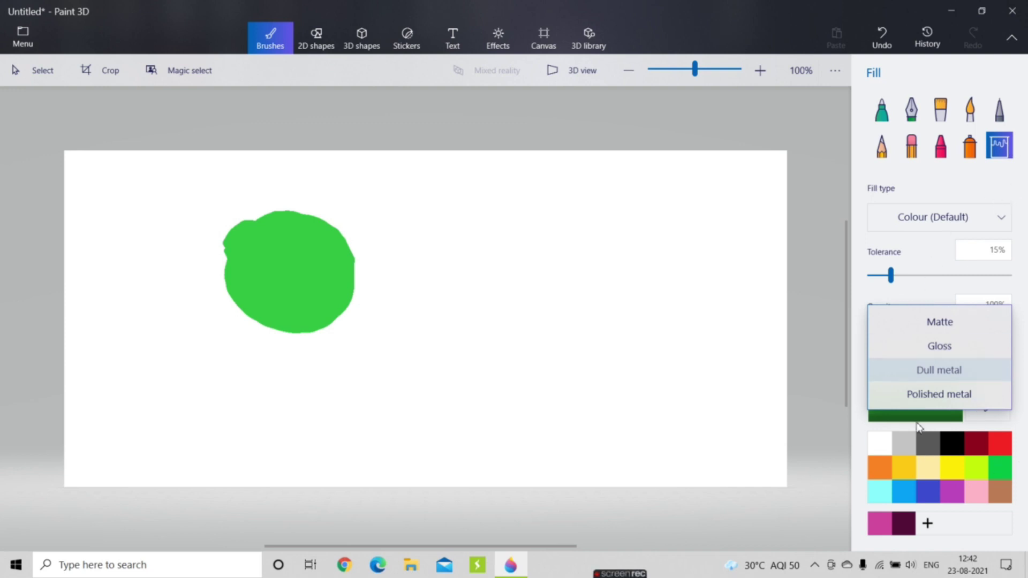
pyautogui.click(959, 393)
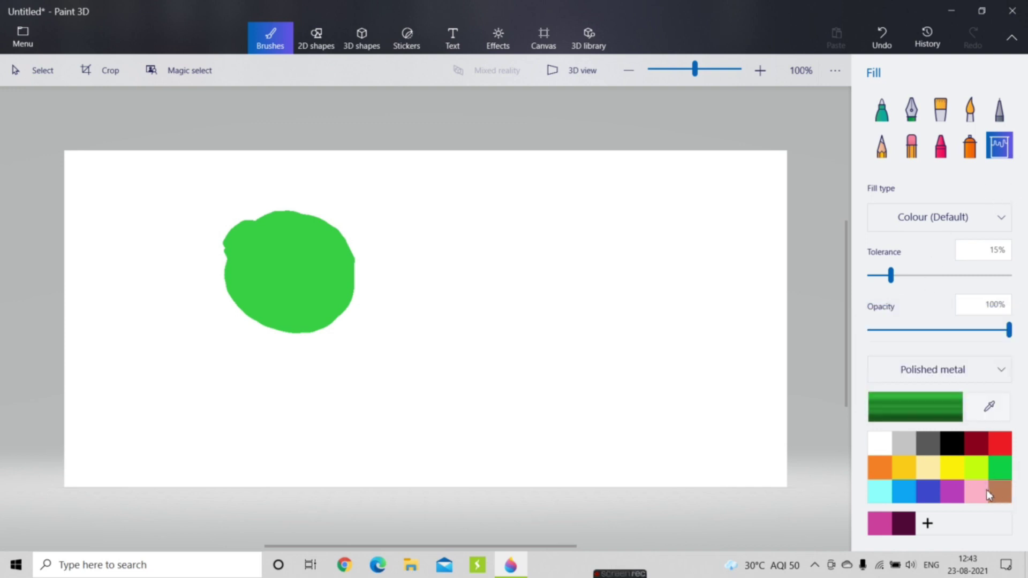
pyautogui.click(905, 494)
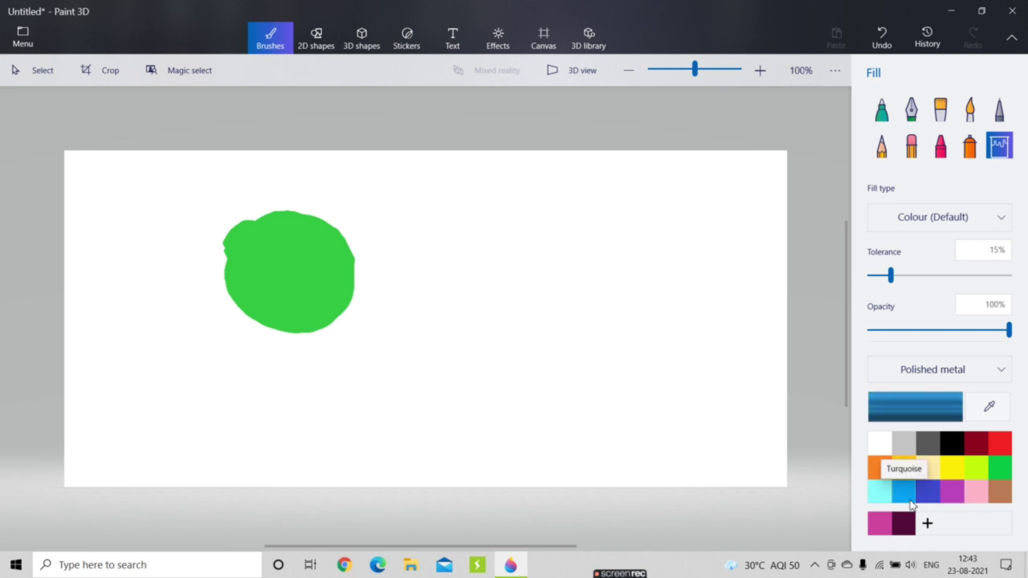
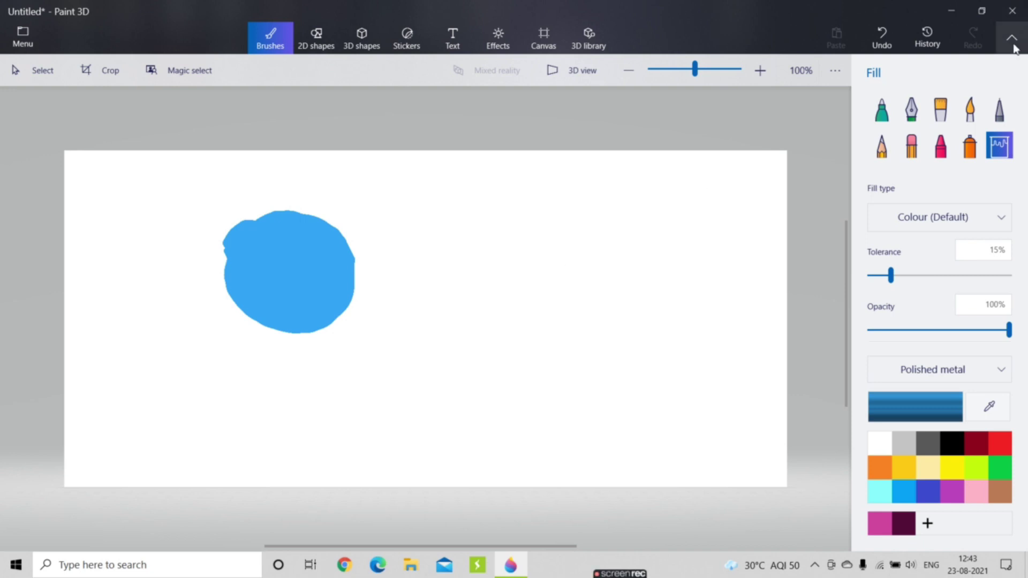
# Step: Draw a wavy line and four short curved strokes to the right of the circle with the Calligraphy pen
pyautogui.click(911, 111)
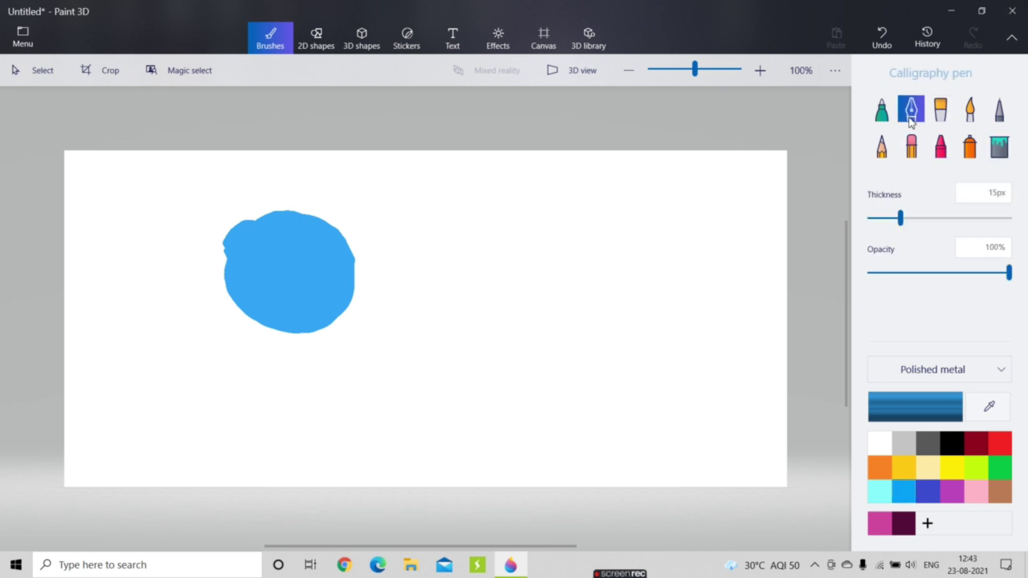
pyautogui.moveTo(468, 242)
pyautogui.mouseDown()
pyautogui.moveTo(426, 296)
pyautogui.moveTo(449, 327)
pyautogui.moveTo(423, 392)
pyautogui.mouseUp()
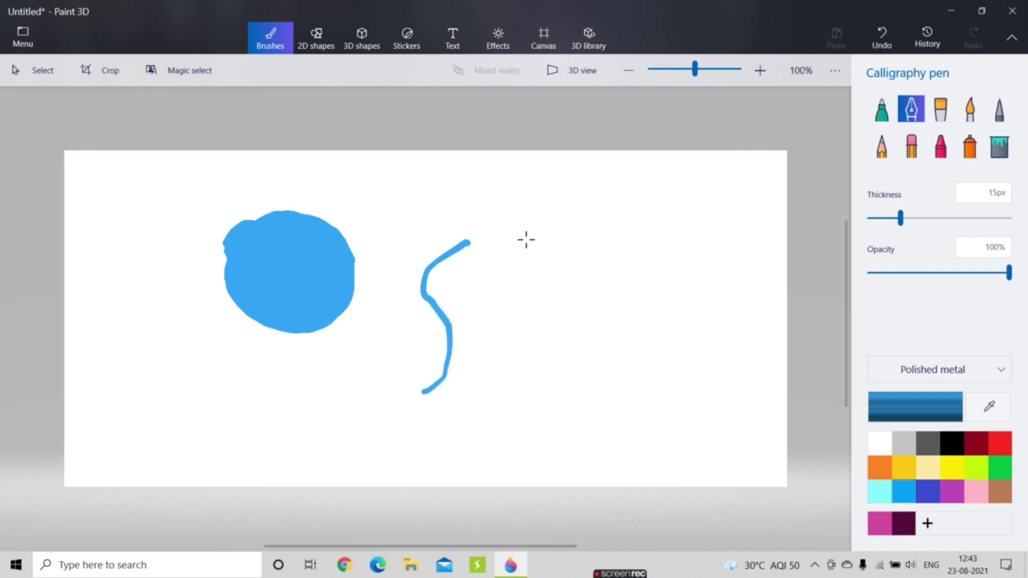
pyautogui.moveTo(593, 276); pyautogui.dragTo(552, 377)
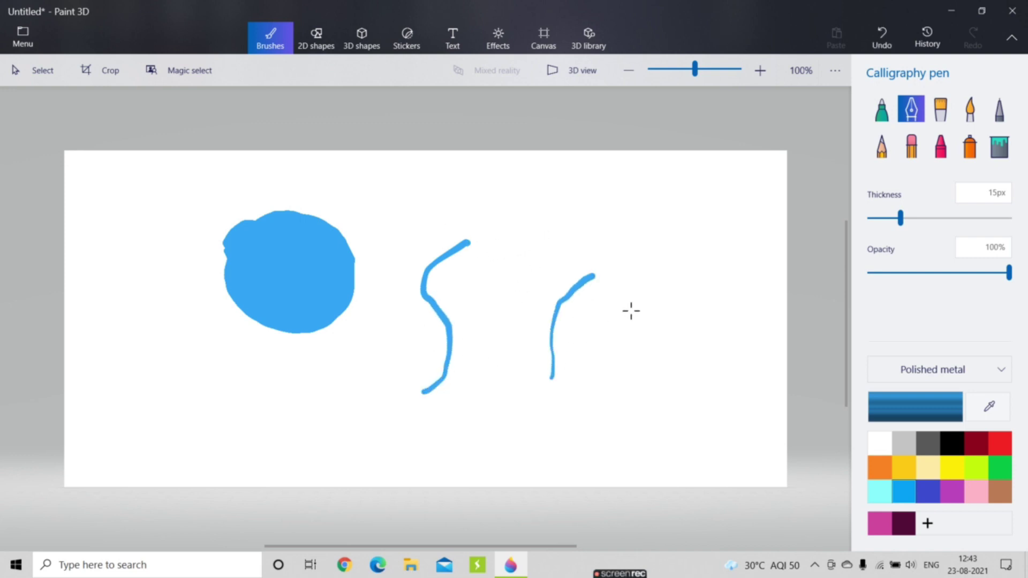
pyautogui.moveTo(638, 292); pyautogui.dragTo(621, 364)
pyautogui.moveTo(674, 275); pyautogui.dragTo(673, 358)
pyautogui.moveTo(710, 274); pyautogui.dragTo(706, 307)
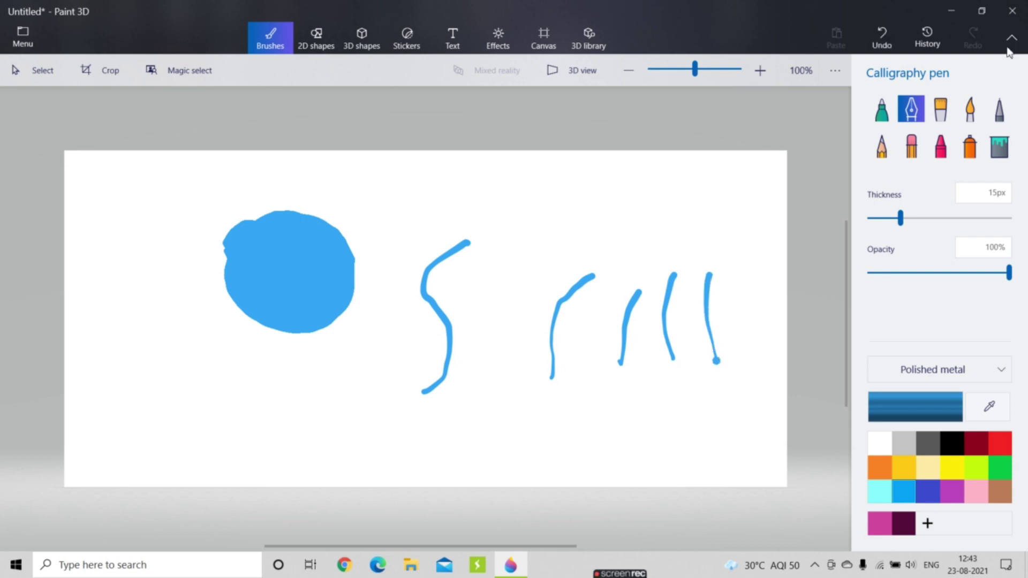
# Step: Paint a row of short slanted strokes along the canvas's upper right with the Oil brush
pyautogui.click(942, 119)
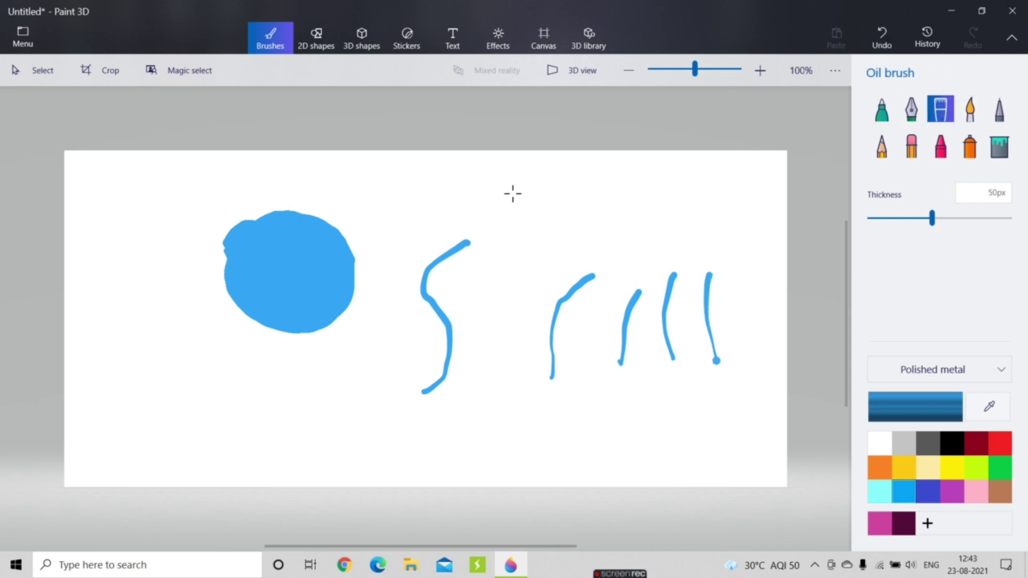
pyautogui.moveTo(540, 186)
pyautogui.mouseDown()
pyautogui.moveTo(517, 218)
pyautogui.moveTo(513, 258)
pyautogui.mouseUp()
pyautogui.moveTo(613, 185); pyautogui.dragTo(581, 245)
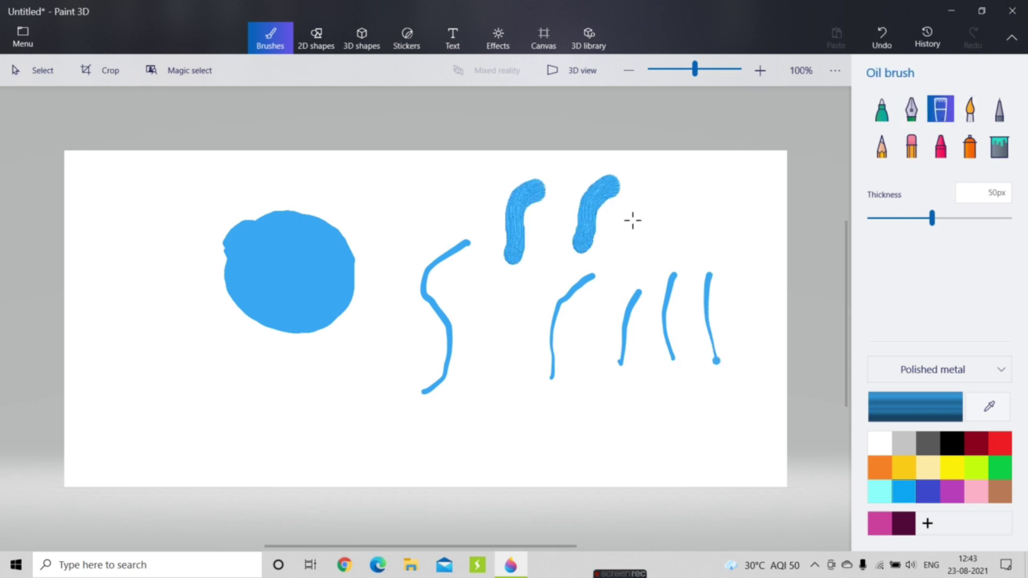
pyautogui.moveTo(656, 180); pyautogui.dragTo(633, 234)
pyautogui.moveTo(698, 170)
pyautogui.mouseDown()
pyautogui.moveTo(675, 232)
pyautogui.moveTo(718, 177)
pyautogui.moveTo(701, 239)
pyautogui.mouseUp()
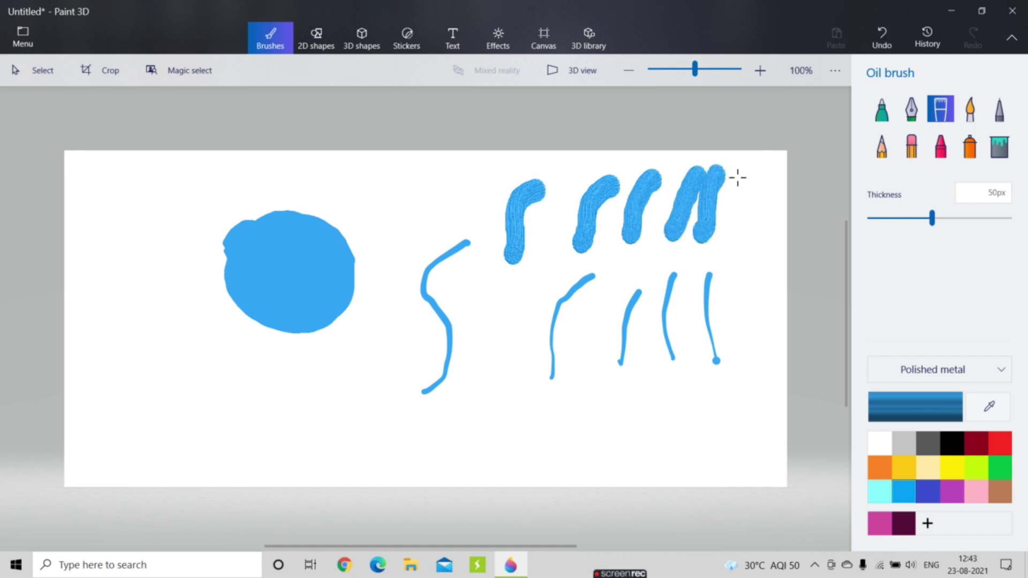
pyautogui.moveTo(738, 164)
pyautogui.mouseDown()
pyautogui.moveTo(722, 224)
pyautogui.moveTo(754, 240)
pyautogui.mouseUp()
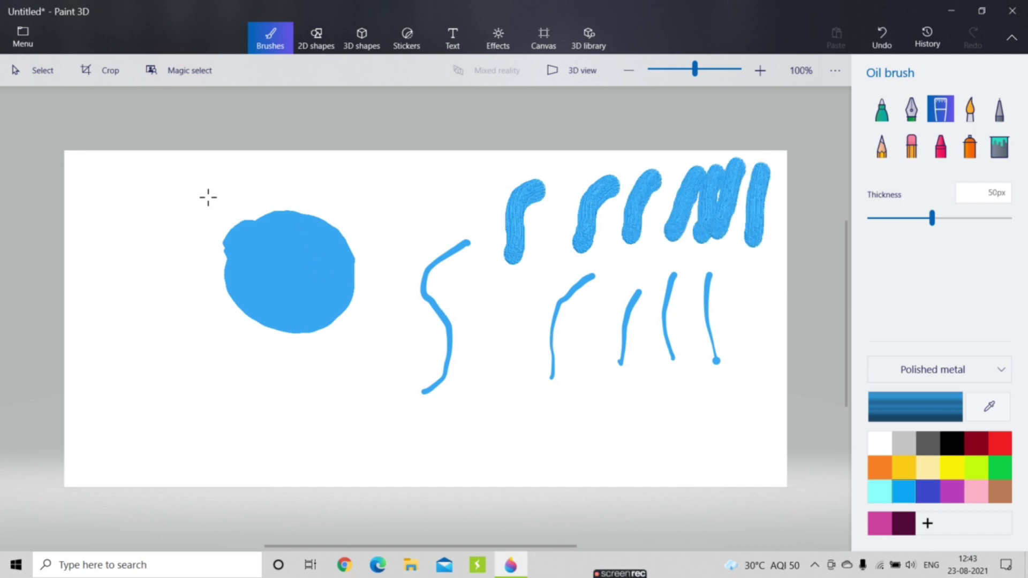
# Step: Paint broad turquoise Oil brush strokes over the canvas's left side and dark red ones over its lower right
pyautogui.moveTo(209, 197)
pyautogui.mouseDown()
pyautogui.moveTo(129, 245)
pyautogui.moveTo(144, 195)
pyautogui.moveTo(167, 178)
pyautogui.moveTo(107, 193)
pyautogui.moveTo(133, 193)
pyautogui.moveTo(102, 179)
pyautogui.moveTo(152, 166)
pyautogui.moveTo(255, 168)
pyautogui.moveTo(287, 190)
pyautogui.moveTo(444, 201)
pyautogui.moveTo(482, 184)
pyautogui.moveTo(97, 161)
pyautogui.moveTo(48, 172)
pyautogui.moveTo(32, 225)
pyautogui.moveTo(46, 329)
pyautogui.moveTo(114, 367)
pyautogui.mouseUp()
pyautogui.moveTo(134, 428); pyautogui.dragTo(97, 447)
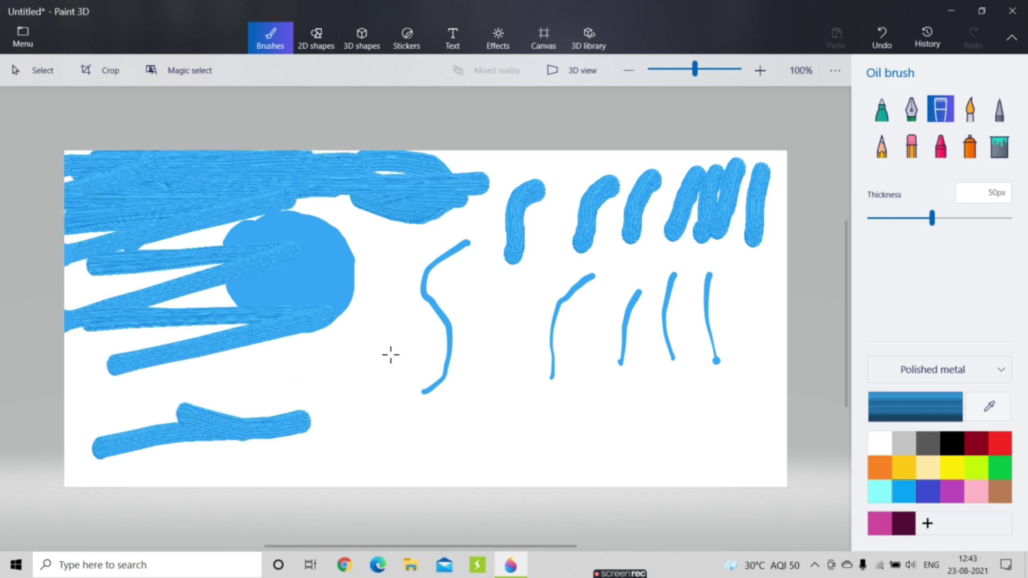
pyautogui.click(977, 445)
pyautogui.moveTo(223, 380)
pyautogui.mouseDown()
pyautogui.moveTo(266, 406)
pyautogui.moveTo(332, 376)
pyautogui.moveTo(318, 382)
pyautogui.moveTo(497, 352)
pyautogui.moveTo(352, 327)
pyautogui.moveTo(622, 367)
pyautogui.moveTo(617, 388)
pyautogui.moveTo(682, 418)
pyautogui.moveTo(675, 452)
pyautogui.moveTo(641, 444)
pyautogui.moveTo(600, 458)
pyautogui.moveTo(778, 492)
pyautogui.moveTo(733, 488)
pyautogui.moveTo(740, 482)
pyautogui.moveTo(726, 470)
pyautogui.moveTo(691, 461)
pyautogui.moveTo(800, 415)
pyautogui.moveTo(662, 402)
pyautogui.moveTo(671, 382)
pyautogui.moveTo(598, 359)
pyautogui.moveTo(580, 335)
pyautogui.moveTo(696, 312)
pyautogui.moveTo(683, 288)
pyautogui.moveTo(588, 293)
pyautogui.moveTo(617, 284)
pyautogui.mouseUp()
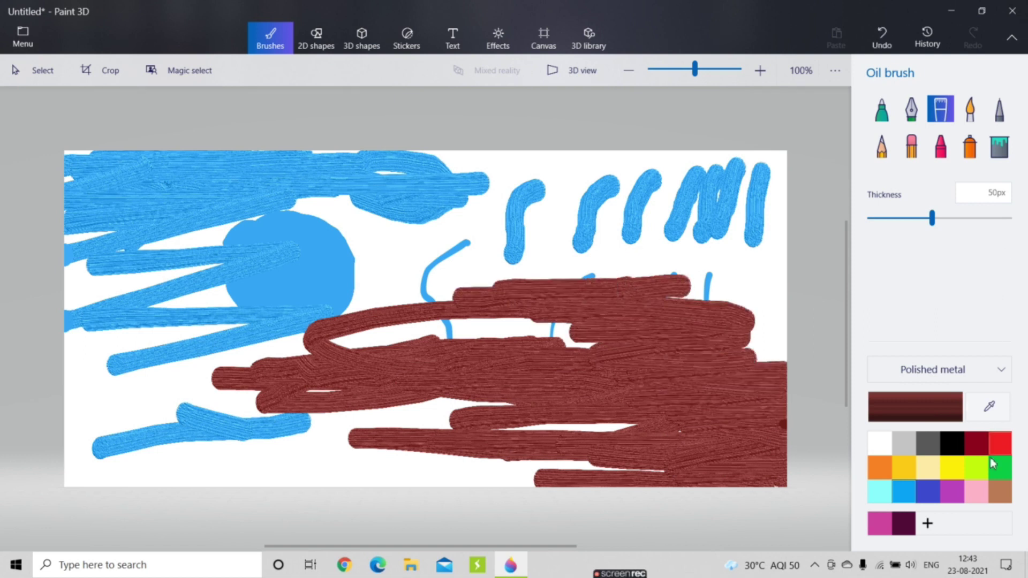
# Step: Paint purple Watercolour strokes across the upper right of the canvas, over the blue strokes
pyautogui.click(970, 111)
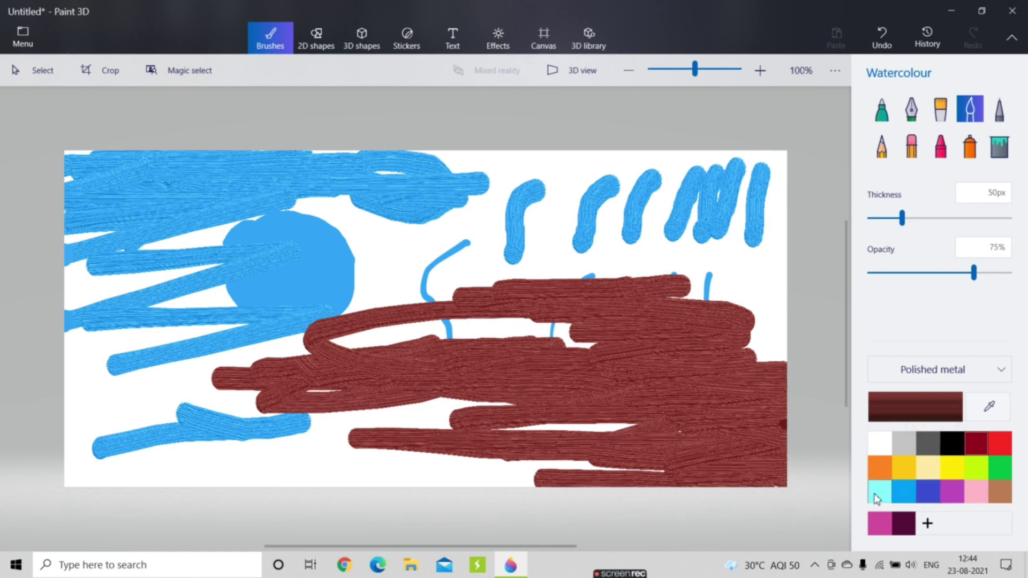
pyautogui.click(955, 495)
pyautogui.moveTo(673, 294)
pyautogui.mouseDown()
pyautogui.moveTo(720, 280)
pyautogui.moveTo(654, 280)
pyautogui.moveTo(763, 250)
pyautogui.moveTo(340, 266)
pyautogui.moveTo(454, 247)
pyautogui.moveTo(482, 230)
pyautogui.moveTo(381, 230)
pyautogui.moveTo(471, 291)
pyautogui.moveTo(691, 261)
pyautogui.moveTo(595, 246)
pyautogui.moveTo(533, 184)
pyautogui.moveTo(707, 161)
pyautogui.moveTo(631, 225)
pyautogui.moveTo(721, 238)
pyautogui.moveTo(762, 314)
pyautogui.moveTo(808, 324)
pyautogui.moveTo(766, 340)
pyautogui.moveTo(776, 353)
pyautogui.mouseUp()
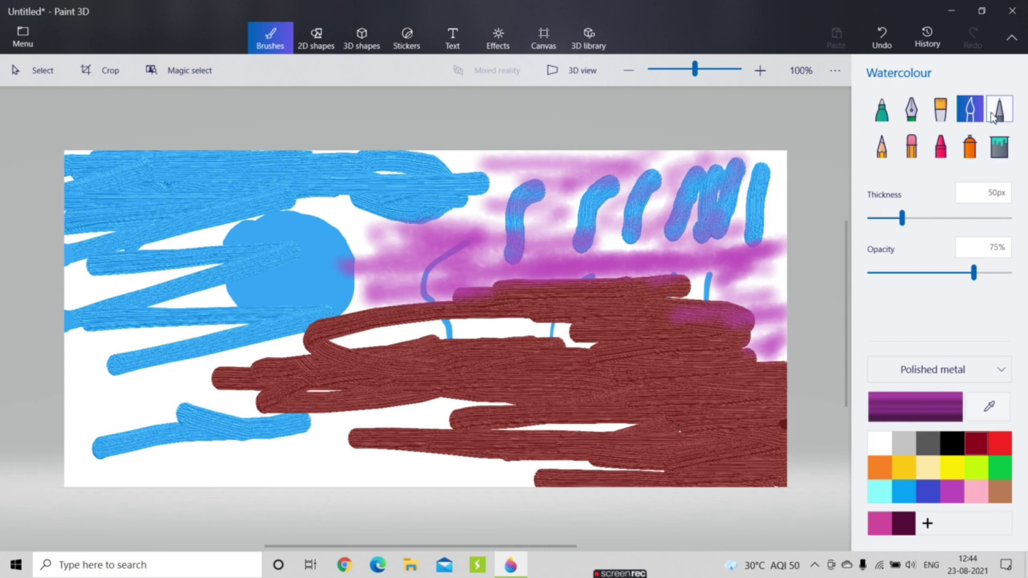
# Step: Draw a row of slanted indigo strokes on the blank canvas's upper left with the Pixel pen
pyautogui.click(997, 110)
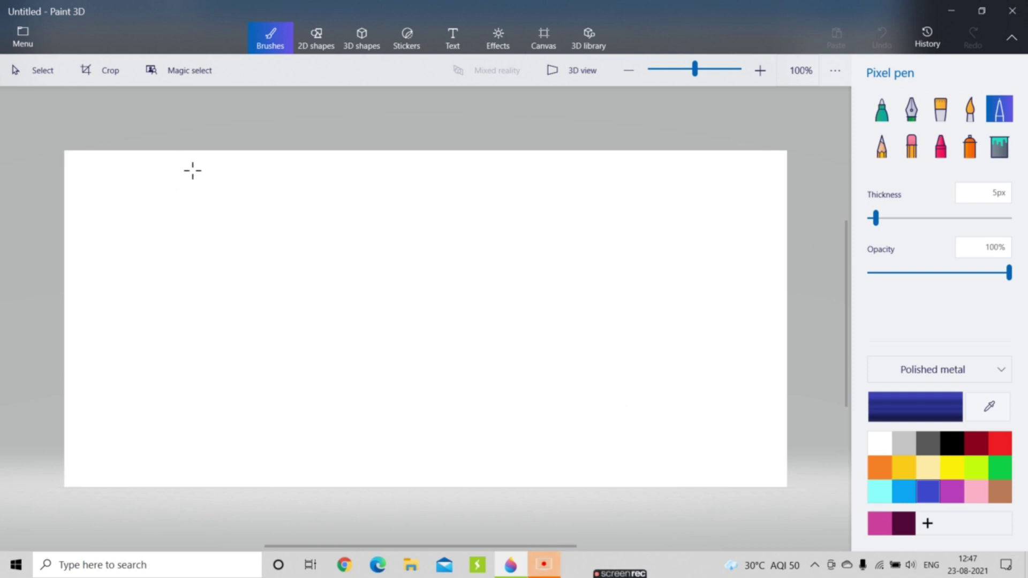
pyautogui.moveTo(191, 169)
pyautogui.mouseDown()
pyautogui.moveTo(161, 230)
pyautogui.moveTo(197, 189)
pyautogui.moveTo(180, 240)
pyautogui.moveTo(222, 202)
pyautogui.moveTo(193, 277)
pyautogui.mouseUp()
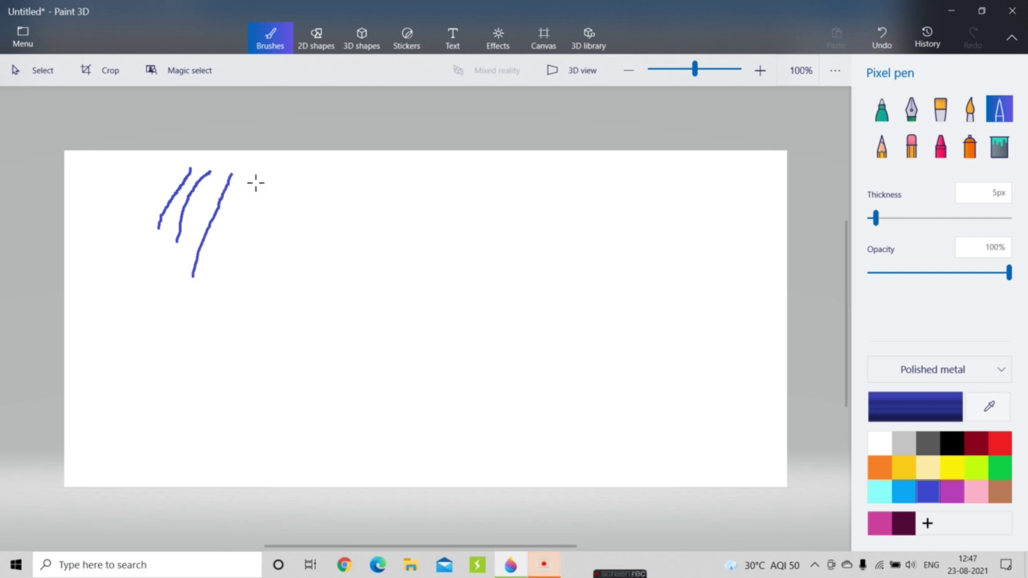
pyautogui.moveTo(253, 177)
pyautogui.mouseDown()
pyautogui.moveTo(228, 268)
pyautogui.moveTo(264, 220)
pyautogui.moveTo(241, 269)
pyautogui.mouseUp()
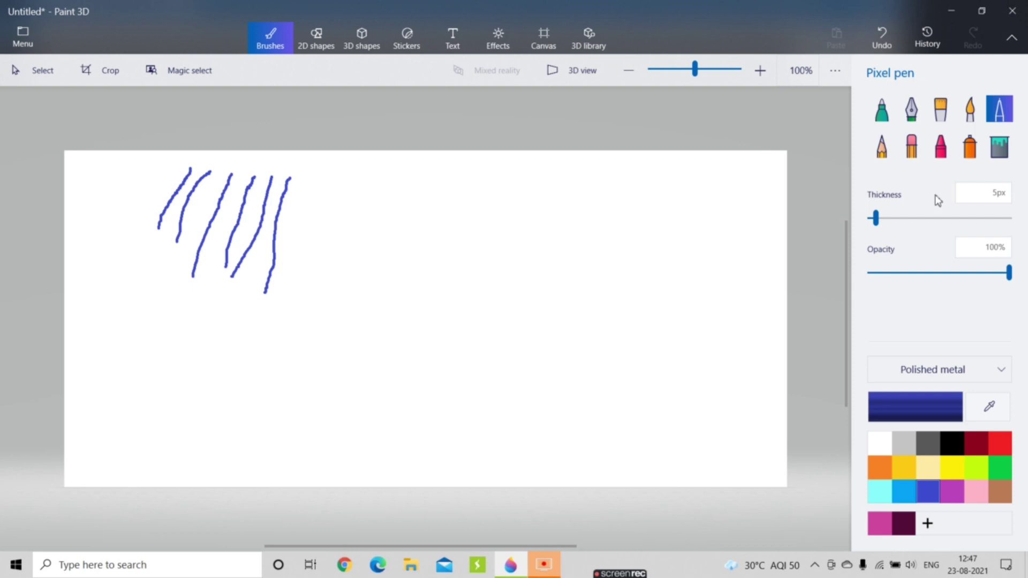
# Step: Set the Pixel pen thickness to 56px and draw four thick slanted indigo strokes across the middle of the canvas
pyautogui.moveTo(878, 218); pyautogui.dragTo(947, 218)
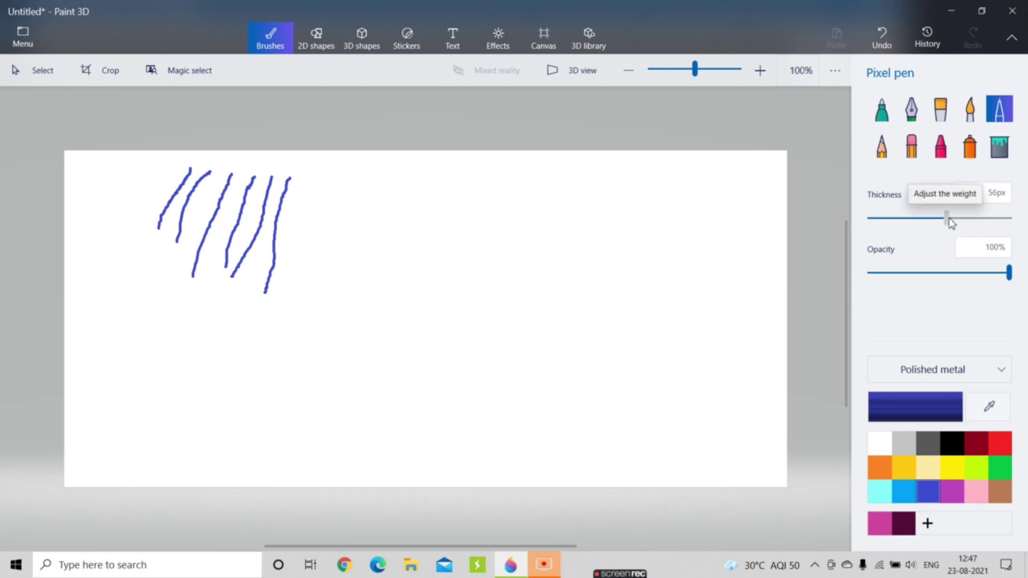
pyautogui.moveTo(422, 188); pyautogui.dragTo(364, 335)
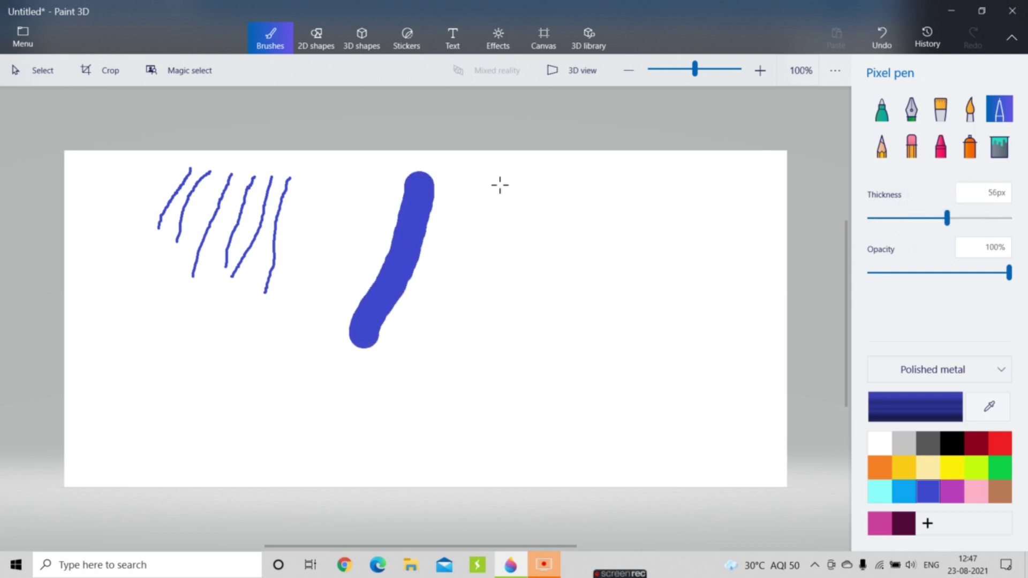
pyautogui.moveTo(479, 182)
pyautogui.mouseDown()
pyautogui.moveTo(476, 244)
pyautogui.moveTo(411, 358)
pyautogui.mouseUp()
pyautogui.moveTo(545, 177)
pyautogui.mouseDown()
pyautogui.moveTo(524, 280)
pyautogui.moveTo(468, 394)
pyautogui.mouseUp()
pyautogui.moveTo(578, 180); pyautogui.dragTo(530, 394)
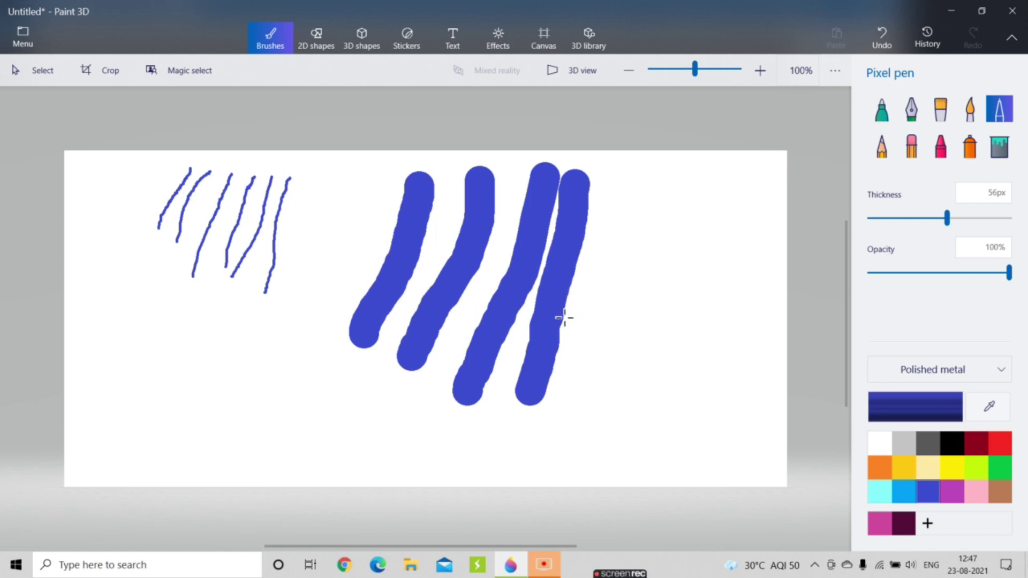
# Step: Draw thin curved black Pencil strokes over the canvas's right side and lower left
pyautogui.click(880, 155)
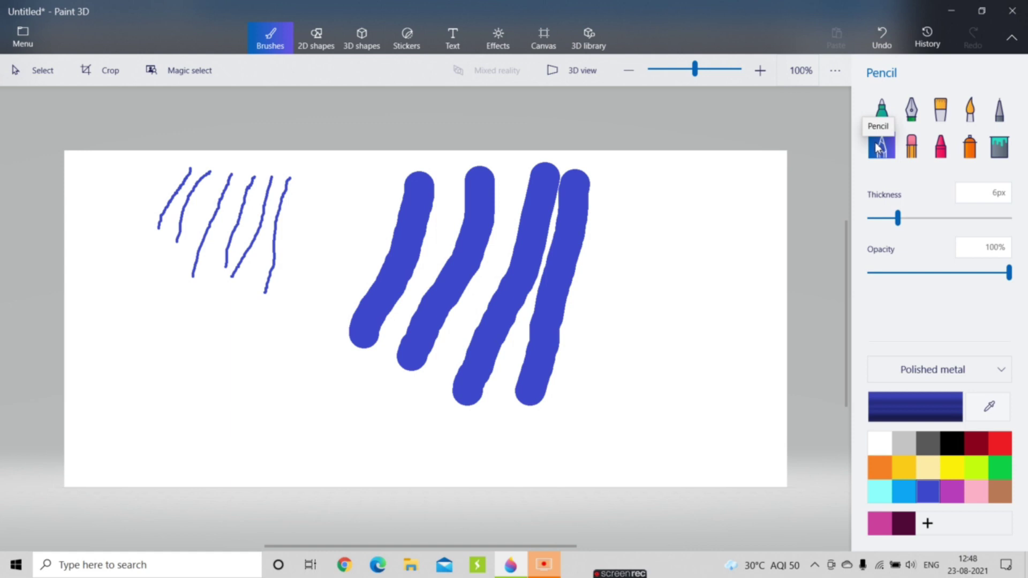
pyautogui.click(944, 444)
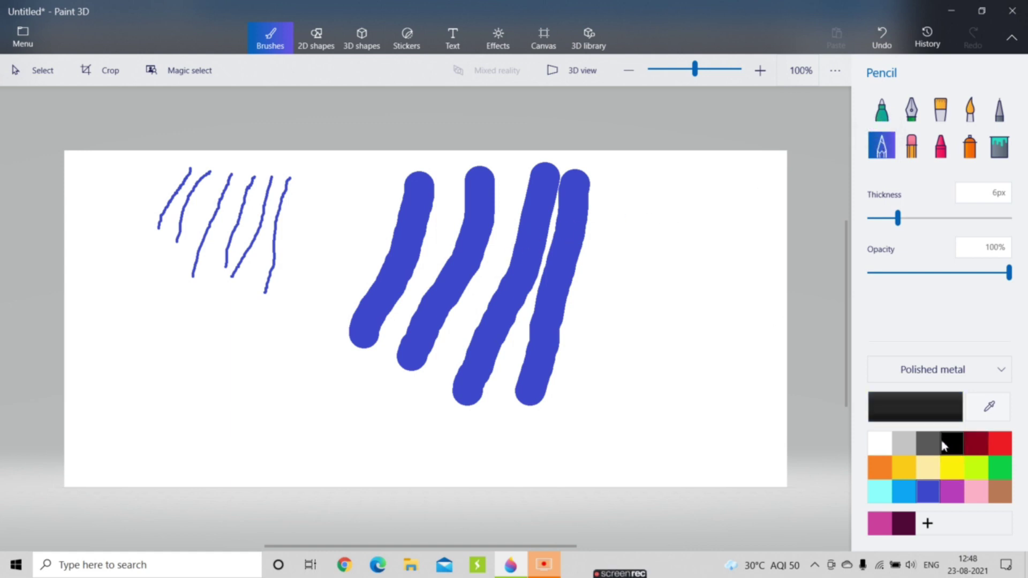
pyautogui.moveTo(684, 223); pyautogui.dragTo(658, 274)
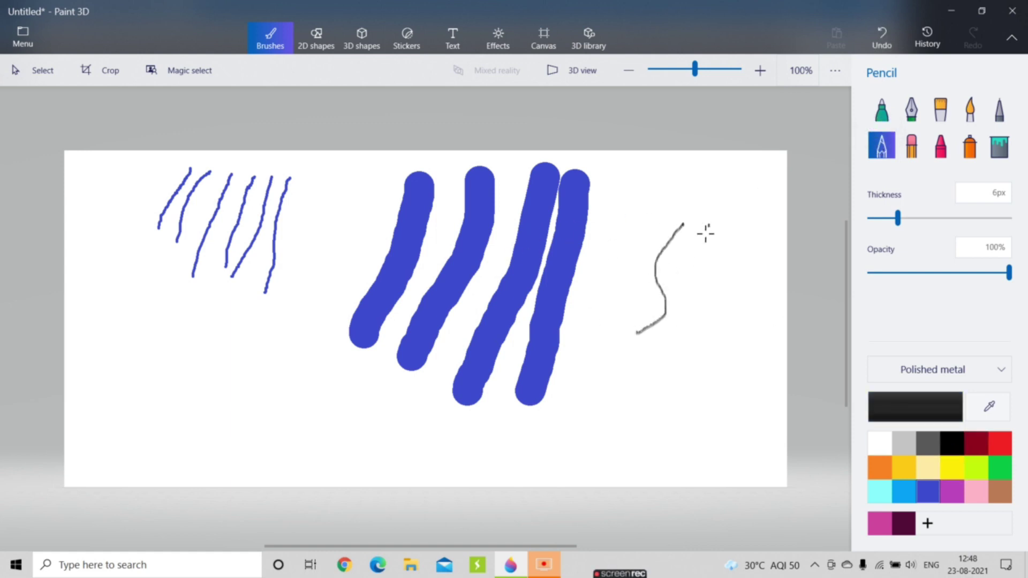
pyautogui.moveTo(710, 225)
pyautogui.mouseDown()
pyautogui.moveTo(693, 287)
pyautogui.moveTo(687, 321)
pyautogui.mouseUp()
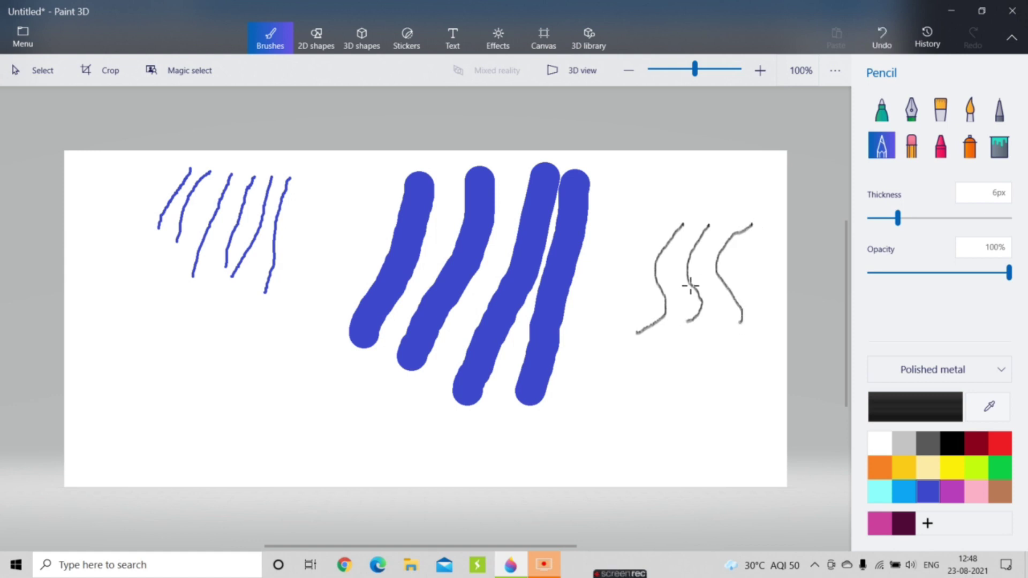
pyautogui.moveTo(655, 193)
pyautogui.mouseDown()
pyautogui.moveTo(618, 250)
pyautogui.moveTo(588, 333)
pyautogui.mouseUp()
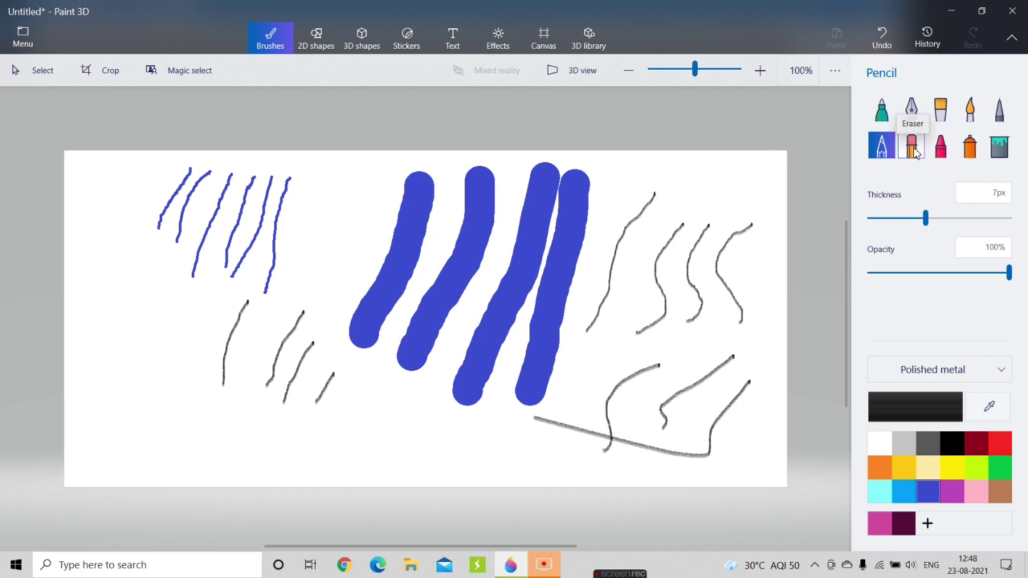
# Step: Erase all the indigo and black strokes from the canvas with the Eraser at 74px thickness
pyautogui.click(913, 149)
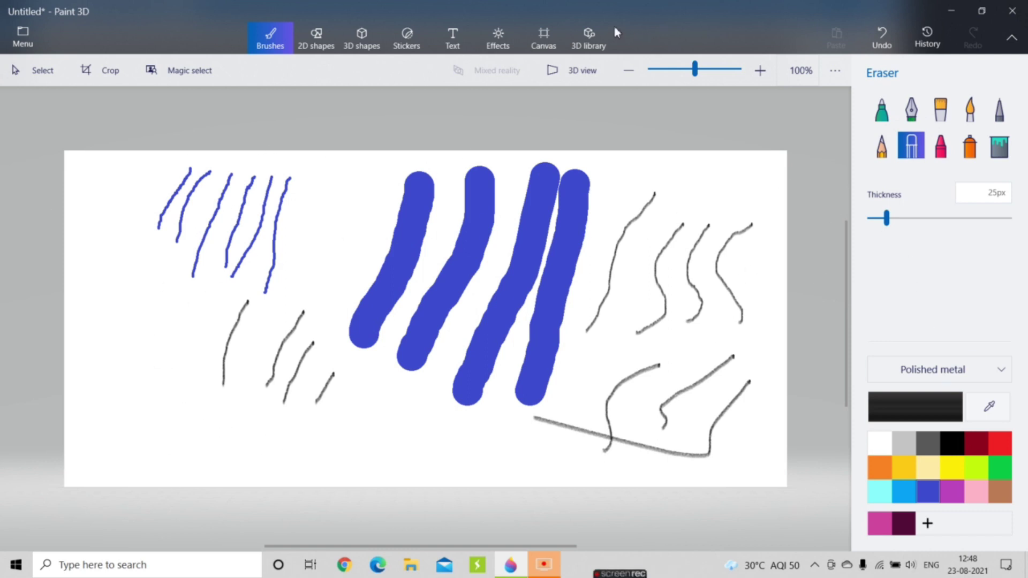
pyautogui.click(922, 219)
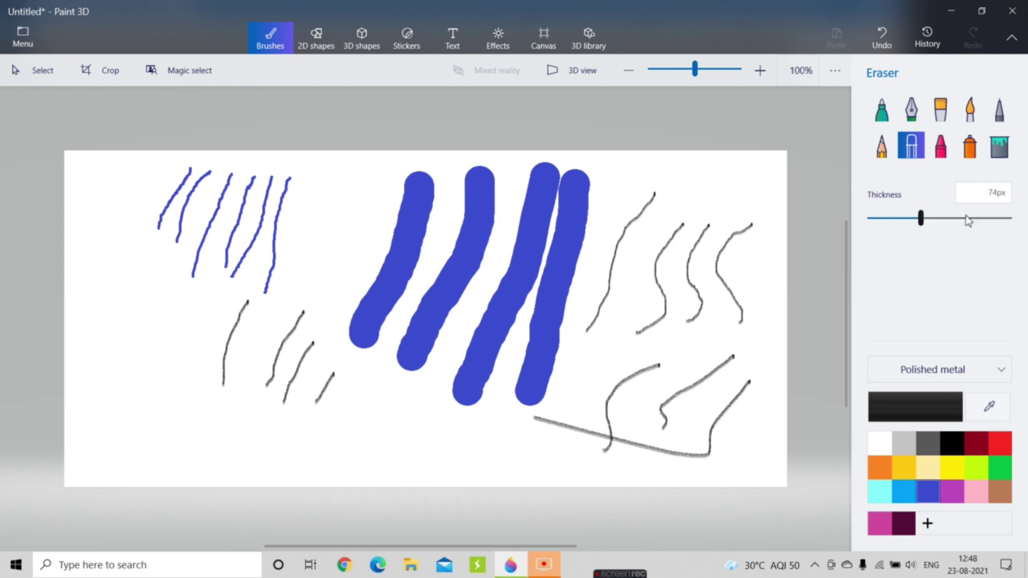
pyautogui.moveTo(714, 198)
pyautogui.mouseDown()
pyautogui.moveTo(326, 360)
pyautogui.moveTo(649, 167)
pyautogui.moveTo(660, 186)
pyautogui.moveTo(94, 266)
pyautogui.moveTo(377, 195)
pyautogui.mouseUp()
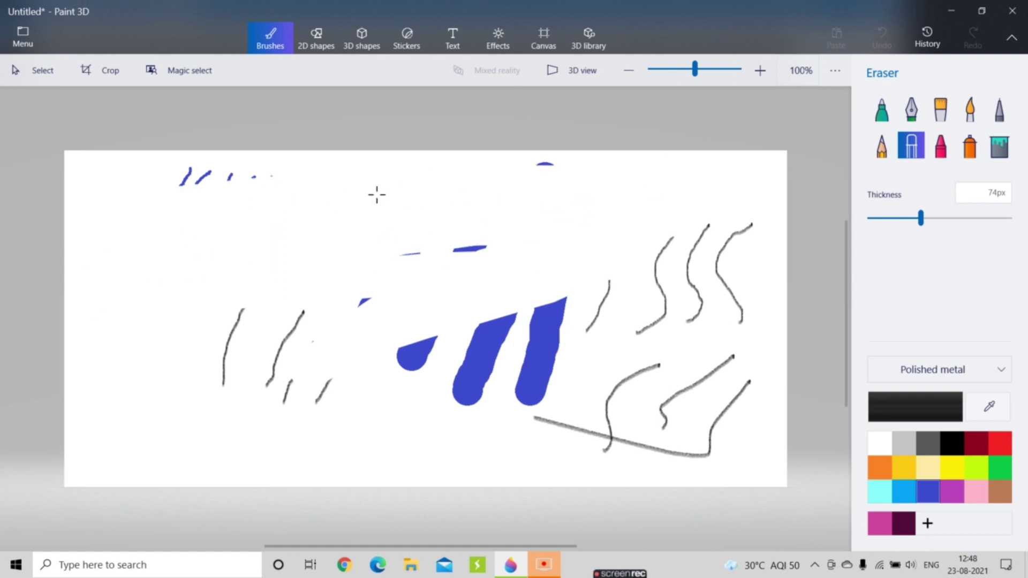
pyautogui.moveTo(147, 160)
pyautogui.mouseDown()
pyautogui.moveTo(161, 337)
pyautogui.moveTo(126, 384)
pyautogui.moveTo(94, 461)
pyautogui.moveTo(804, 336)
pyautogui.moveTo(737, 496)
pyautogui.moveTo(796, 341)
pyautogui.mouseUp()
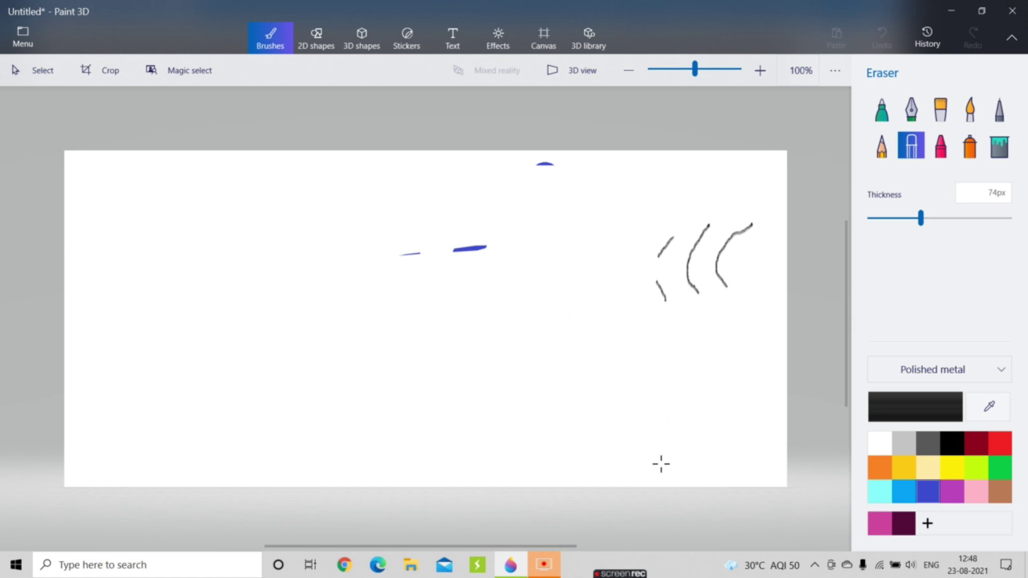
pyautogui.moveTo(661, 463)
pyautogui.mouseDown()
pyautogui.moveTo(468, 280)
pyautogui.moveTo(544, 164)
pyautogui.mouseUp()
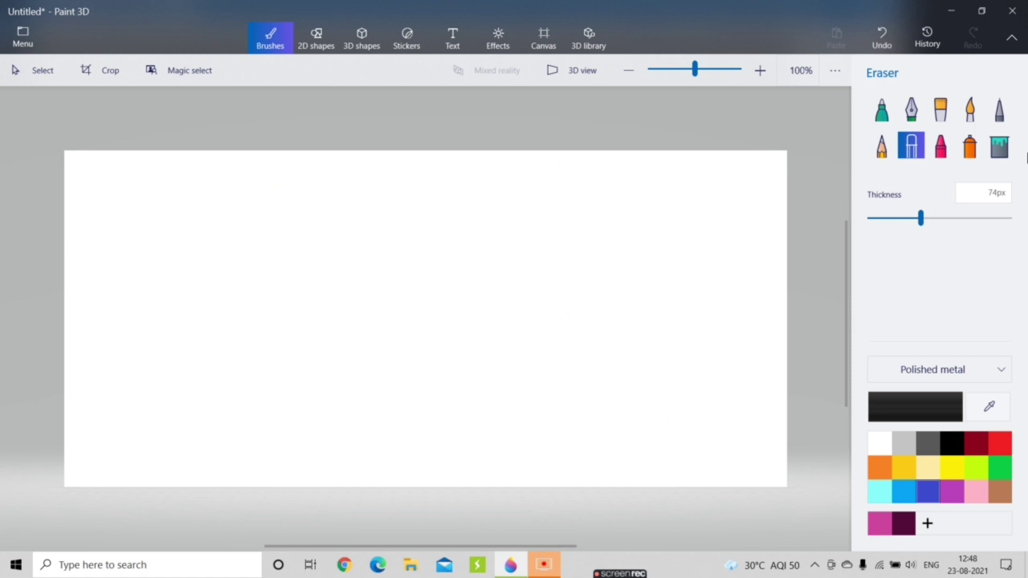
# Step: Draw three curved dark red Crayon strokes on the canvas's left and a flower outline near its centre
pyautogui.click(945, 145)
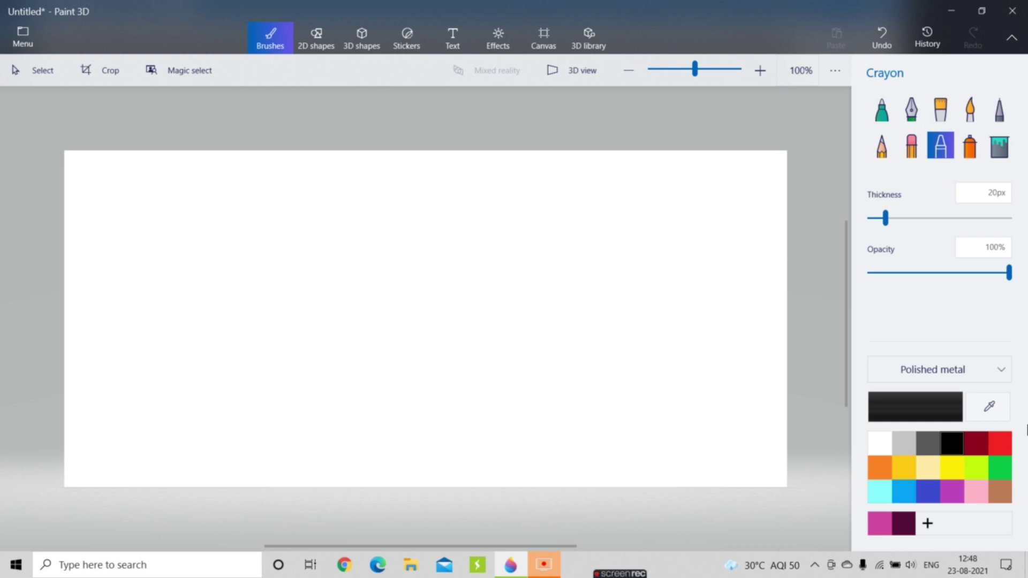
pyautogui.click(973, 444)
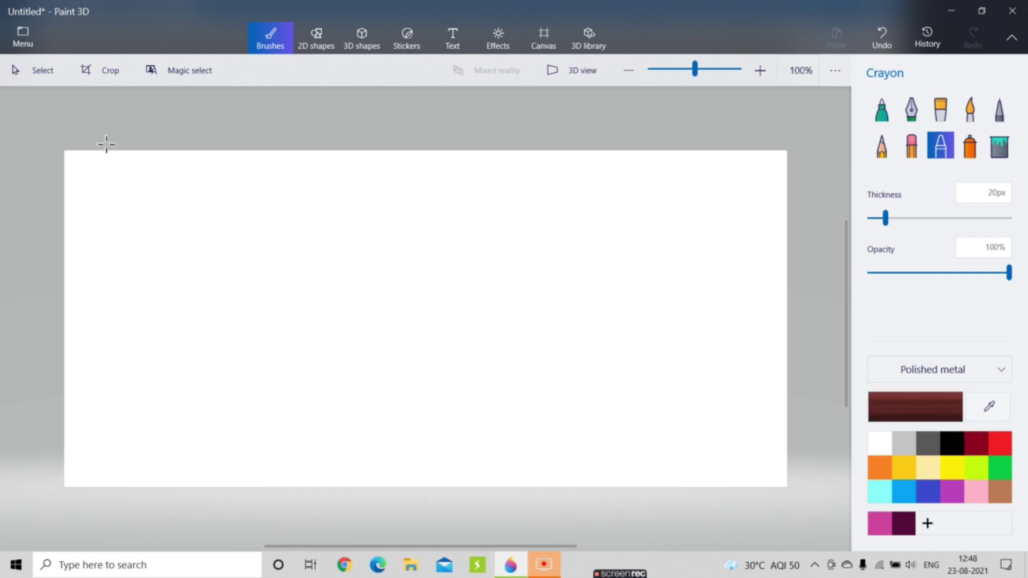
pyautogui.moveTo(148, 181)
pyautogui.mouseDown()
pyautogui.moveTo(110, 209)
pyautogui.moveTo(102, 335)
pyautogui.mouseUp()
pyautogui.moveTo(167, 195); pyautogui.dragTo(110, 310)
pyautogui.moveTo(217, 196); pyautogui.dragTo(182, 356)
pyautogui.moveTo(369, 261)
pyautogui.mouseDown()
pyautogui.moveTo(401, 282)
pyautogui.moveTo(377, 266)
pyautogui.mouseUp()
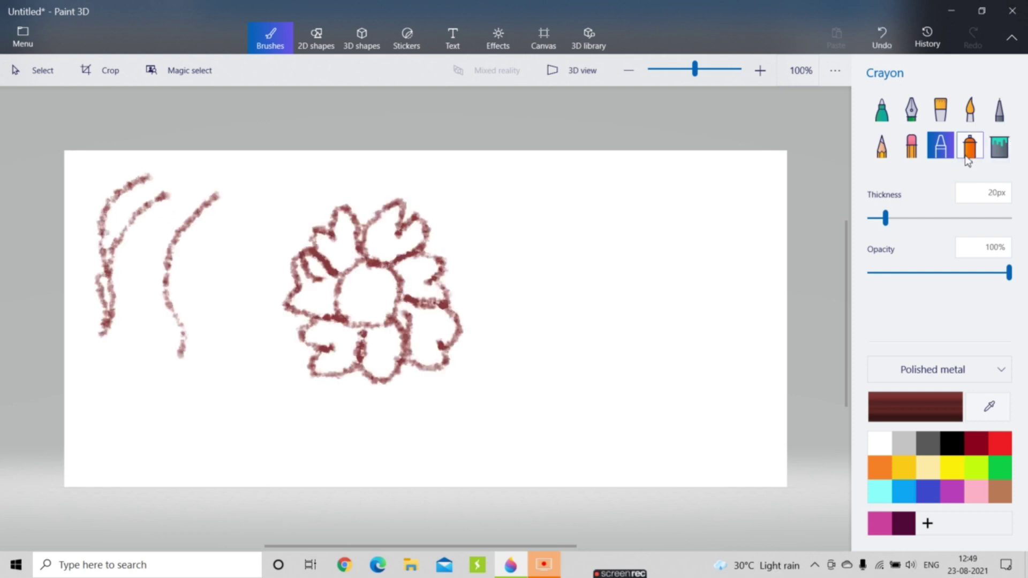
# Step: Spray dark red streaks across the whole canvas with the Spray can, and a few indigo ones along its upper right
pyautogui.click(967, 155)
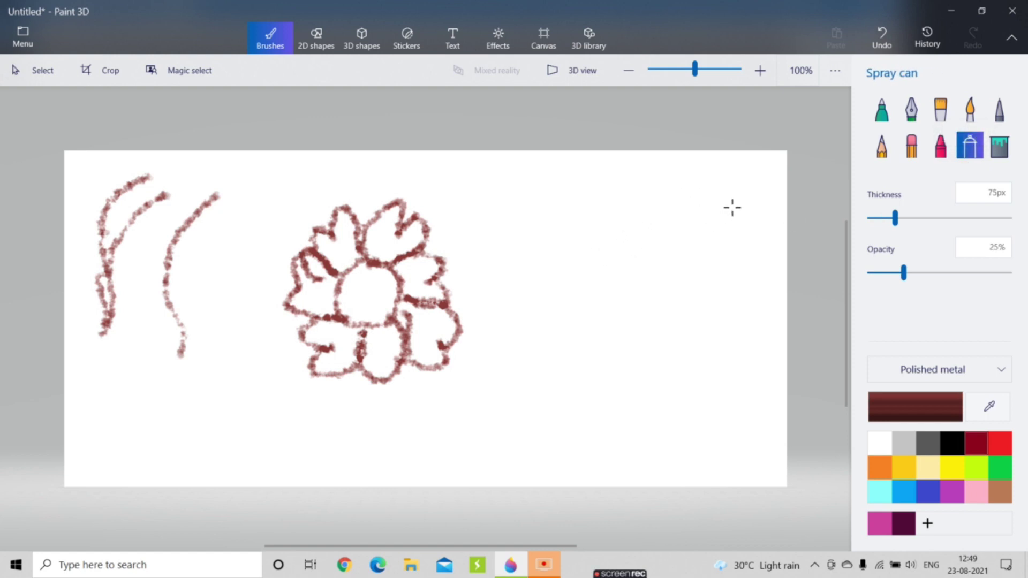
pyautogui.moveTo(699, 230)
pyautogui.mouseDown()
pyautogui.moveTo(569, 266)
pyautogui.moveTo(801, 301)
pyautogui.moveTo(528, 351)
pyautogui.moveTo(693, 384)
pyautogui.moveTo(592, 416)
pyautogui.moveTo(496, 489)
pyautogui.moveTo(375, 468)
pyautogui.moveTo(310, 434)
pyautogui.moveTo(498, 436)
pyautogui.moveTo(610, 422)
pyautogui.moveTo(191, 394)
pyautogui.moveTo(427, 394)
pyautogui.moveTo(682, 336)
pyautogui.moveTo(459, 232)
pyautogui.moveTo(298, 193)
pyautogui.moveTo(495, 186)
pyautogui.moveTo(363, 176)
pyautogui.moveTo(167, 217)
pyautogui.moveTo(450, 251)
pyautogui.moveTo(280, 294)
pyautogui.moveTo(329, 327)
pyautogui.moveTo(14, 326)
pyautogui.moveTo(188, 351)
pyautogui.moveTo(616, 369)
pyautogui.mouseUp()
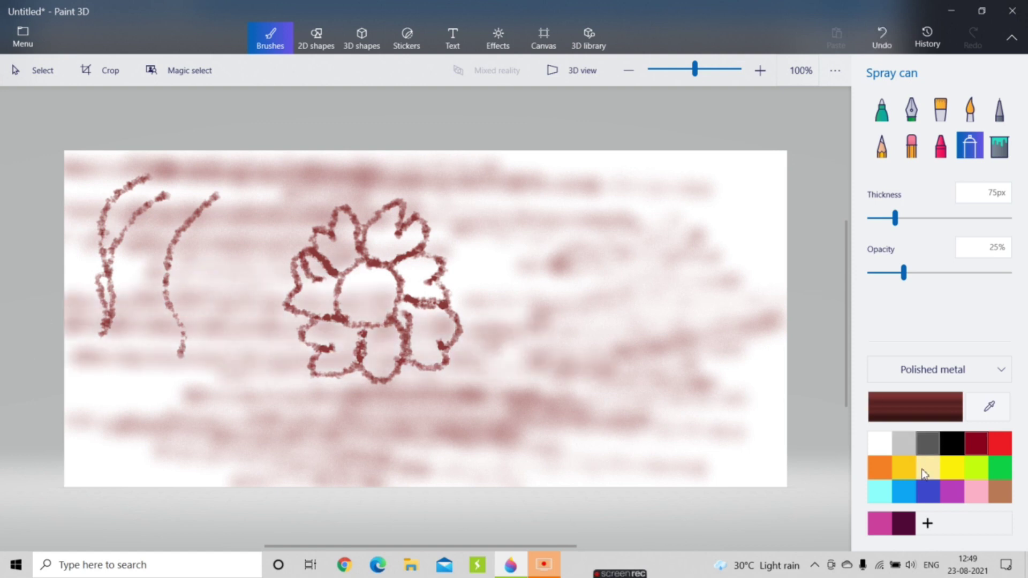
pyautogui.click(939, 492)
pyautogui.moveTo(659, 166)
pyautogui.mouseDown()
pyautogui.moveTo(509, 222)
pyautogui.moveTo(748, 175)
pyautogui.mouseUp()
# Step: Spray wider indigo areas over the canvas with the Spray can at 134px and 259px thickness
pyautogui.moveTo(895, 218); pyautogui.dragTo(926, 219)
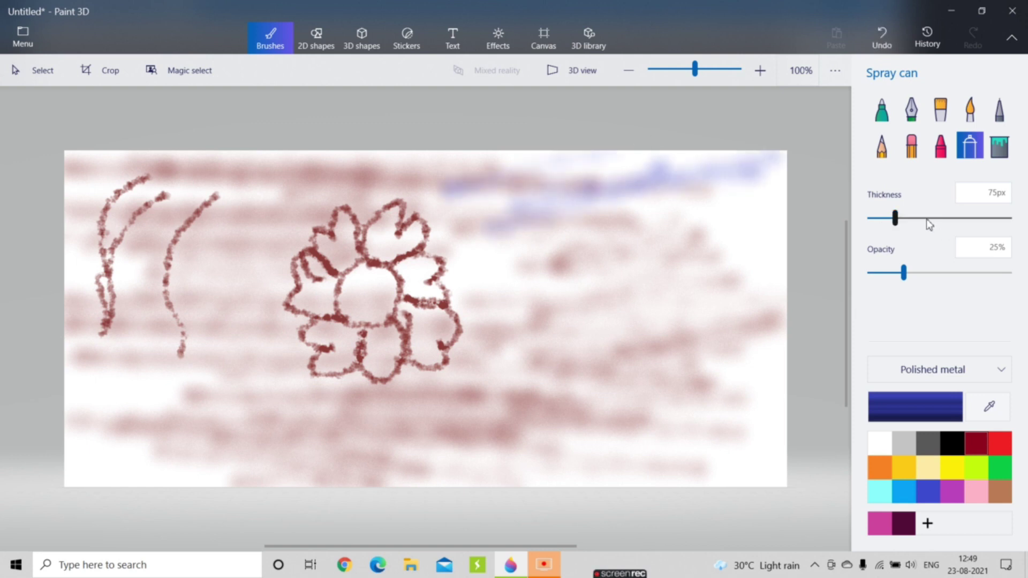
pyautogui.moveTo(526, 206)
pyautogui.mouseDown()
pyautogui.moveTo(729, 231)
pyautogui.moveTo(687, 241)
pyautogui.moveTo(676, 207)
pyautogui.moveTo(632, 201)
pyautogui.mouseUp()
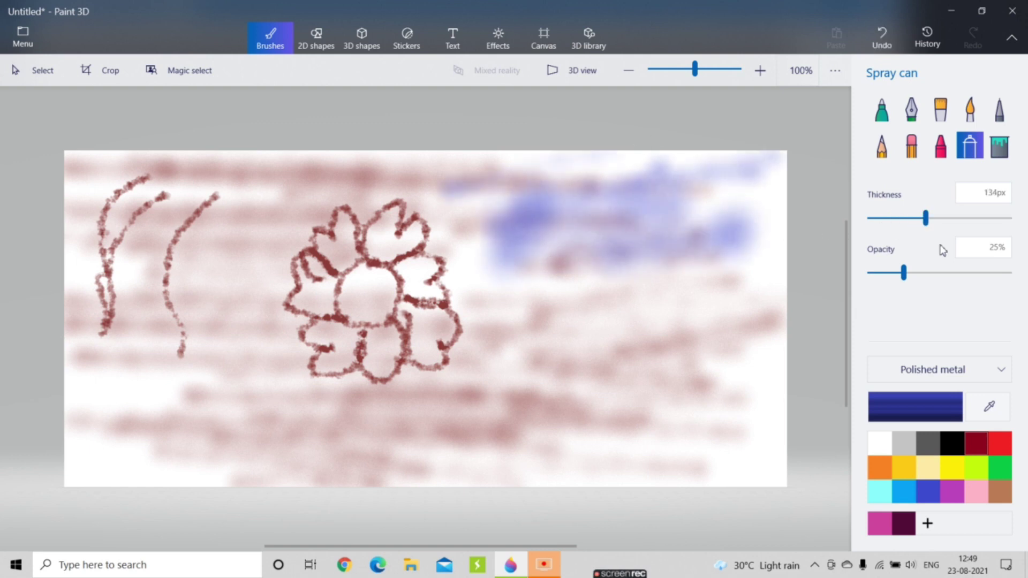
pyautogui.moveTo(961, 219); pyautogui.dragTo(988, 218)
pyautogui.moveTo(616, 300)
pyautogui.mouseDown()
pyautogui.moveTo(812, 259)
pyautogui.moveTo(679, 395)
pyautogui.moveTo(411, 445)
pyautogui.moveTo(498, 436)
pyautogui.moveTo(367, 466)
pyautogui.moveTo(477, 475)
pyautogui.moveTo(534, 357)
pyautogui.moveTo(521, 271)
pyautogui.moveTo(317, 179)
pyautogui.moveTo(766, 177)
pyautogui.mouseUp()
pyautogui.moveTo(733, 375)
pyautogui.mouseDown()
pyautogui.moveTo(665, 457)
pyautogui.moveTo(793, 343)
pyautogui.moveTo(632, 258)
pyautogui.moveTo(699, 155)
pyautogui.moveTo(407, 375)
pyautogui.moveTo(81, 431)
pyautogui.moveTo(818, 358)
pyautogui.mouseUp()
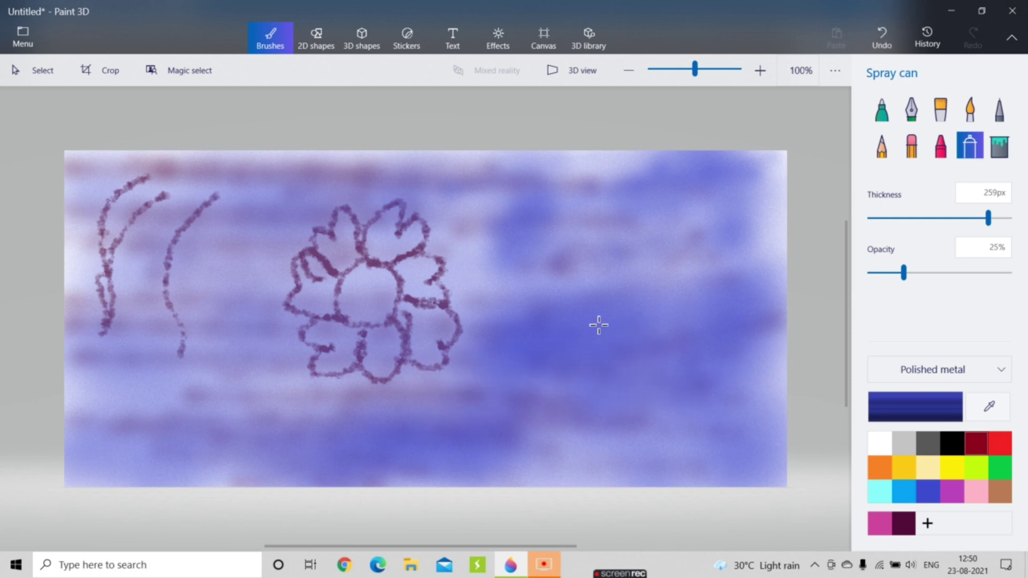
# Step: Set the Spray can opacity to 77% and spray denser indigo across the upper part of the canvas
pyautogui.click(955, 273)
pyautogui.moveTo(957, 273); pyautogui.dragTo(977, 273)
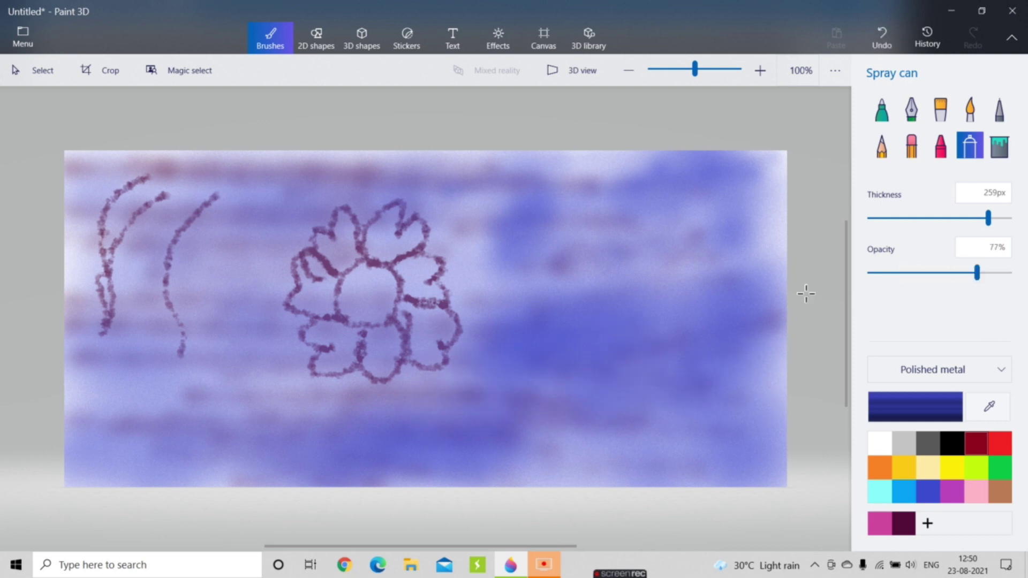
pyautogui.moveTo(504, 228)
pyautogui.mouseDown()
pyautogui.moveTo(536, 225)
pyautogui.moveTo(606, 154)
pyautogui.mouseUp()
pyautogui.hscroll(2, 196, 143)
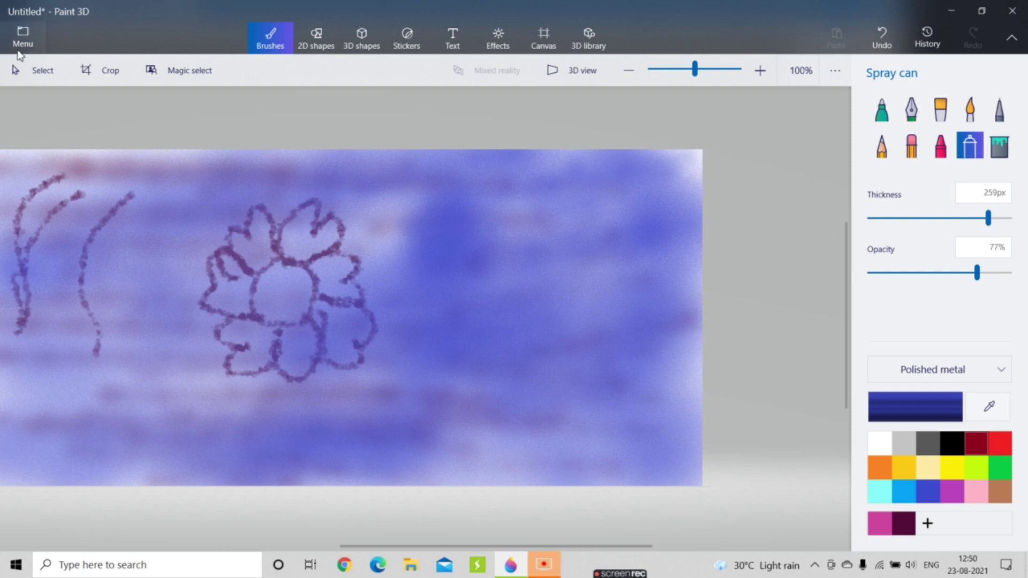
# Step: Start a new project without saving the current one, and spray the blank canvas dark red
pyautogui.click(21, 37)
pyautogui.click(83, 85)
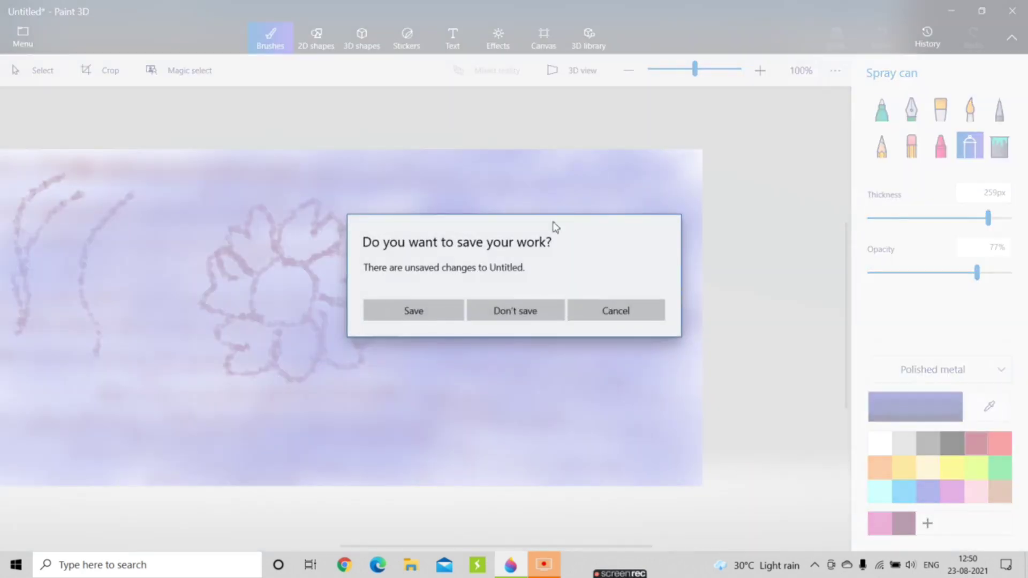
pyautogui.click(523, 310)
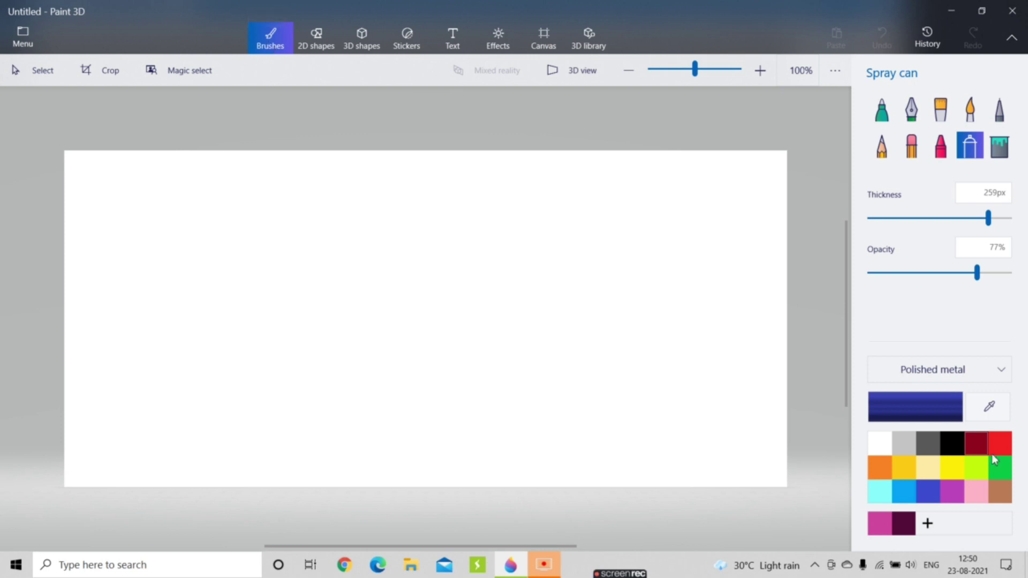
pyautogui.click(979, 446)
pyautogui.moveTo(332, 206)
pyautogui.mouseDown()
pyautogui.moveTo(230, 258)
pyautogui.moveTo(438, 150)
pyautogui.moveTo(115, 134)
pyautogui.moveTo(13, 186)
pyautogui.moveTo(732, 184)
pyautogui.moveTo(391, 259)
pyautogui.moveTo(864, 261)
pyautogui.moveTo(468, 309)
pyautogui.moveTo(338, 304)
pyautogui.moveTo(677, 326)
pyautogui.mouseUp()
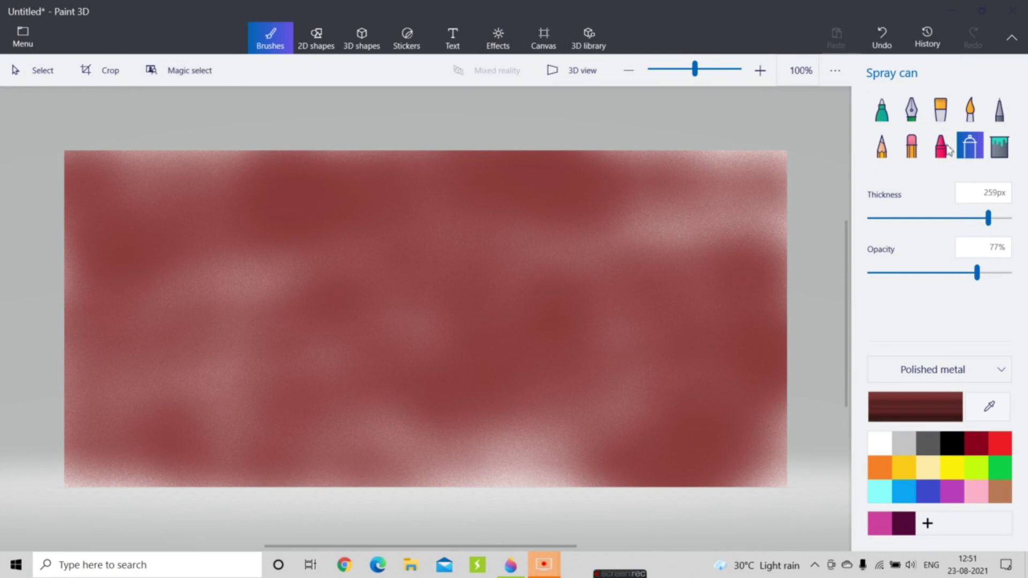
# Step: Erase all the dark red spray from the canvas with the Eraser at 200px thickness
pyautogui.click(906, 151)
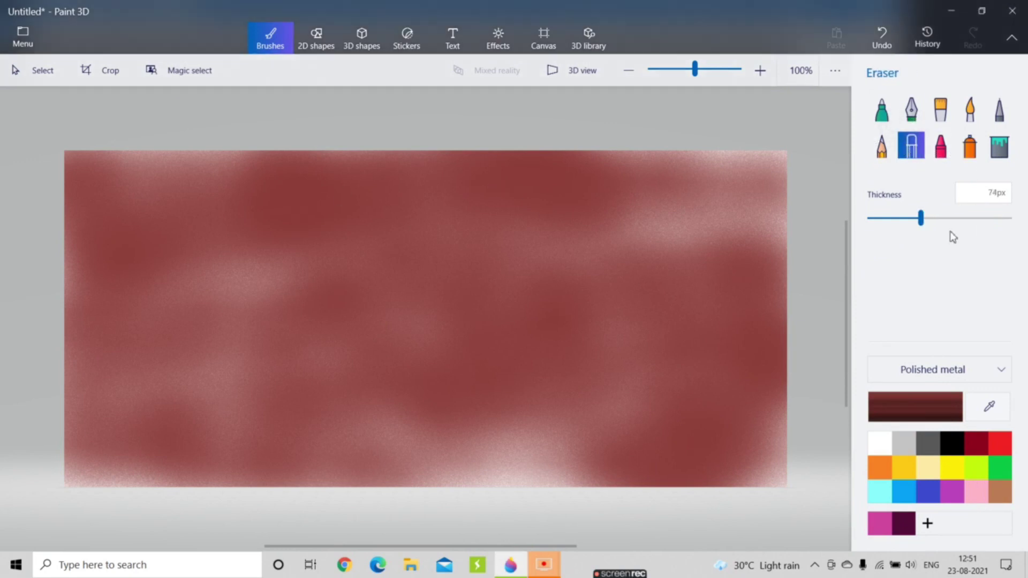
pyautogui.moveTo(953, 218); pyautogui.dragTo(1011, 220)
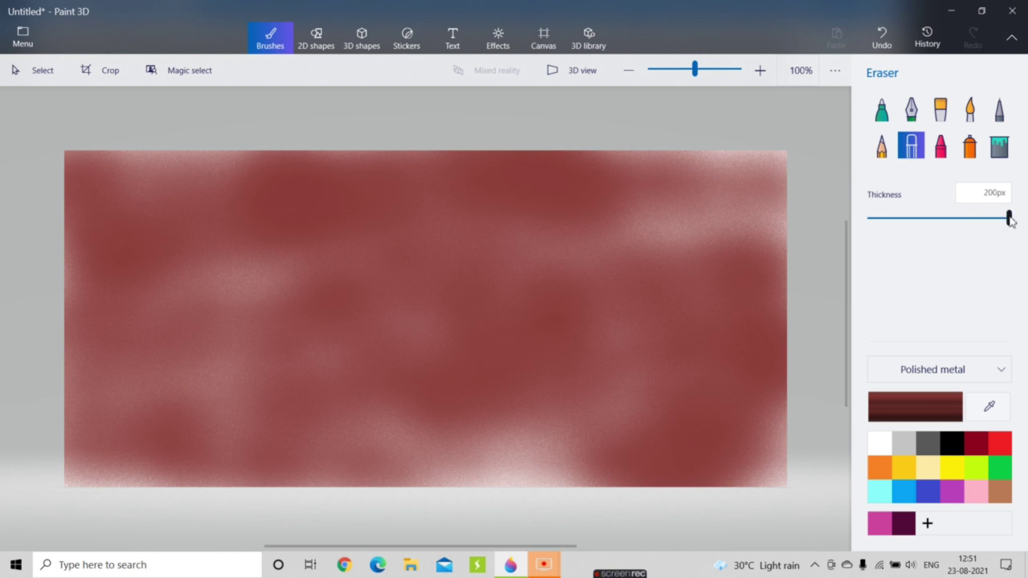
pyautogui.moveTo(364, 176)
pyautogui.mouseDown()
pyautogui.moveTo(393, 211)
pyautogui.moveTo(464, 138)
pyautogui.moveTo(725, 289)
pyautogui.moveTo(100, 453)
pyautogui.moveTo(532, 441)
pyautogui.moveTo(569, 276)
pyautogui.mouseUp()
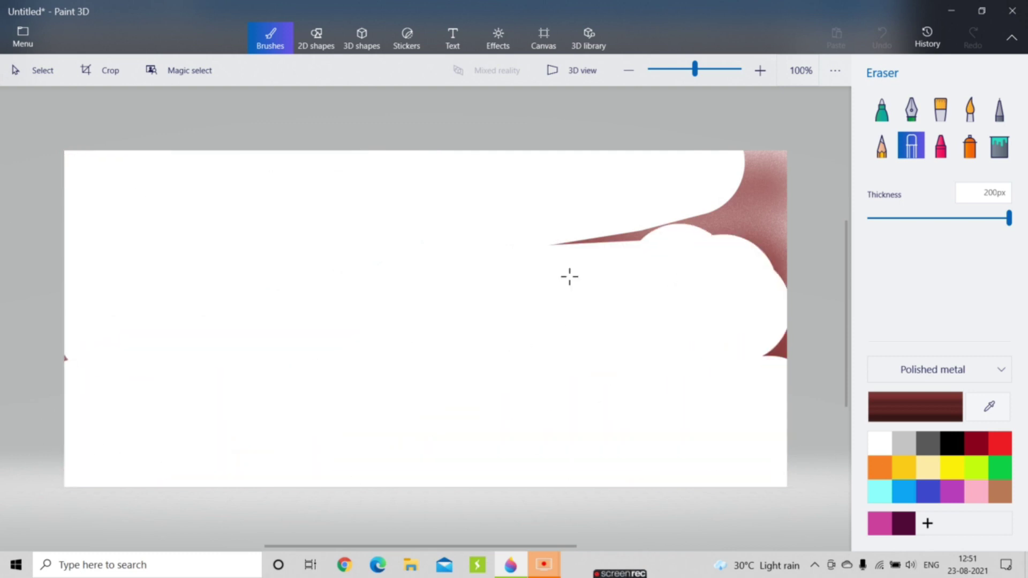
pyautogui.moveTo(739, 156)
pyautogui.mouseDown()
pyautogui.moveTo(732, 220)
pyautogui.moveTo(744, 177)
pyautogui.moveTo(661, 252)
pyautogui.moveTo(700, 363)
pyautogui.moveTo(634, 249)
pyautogui.moveTo(64, 393)
pyautogui.mouseUp()
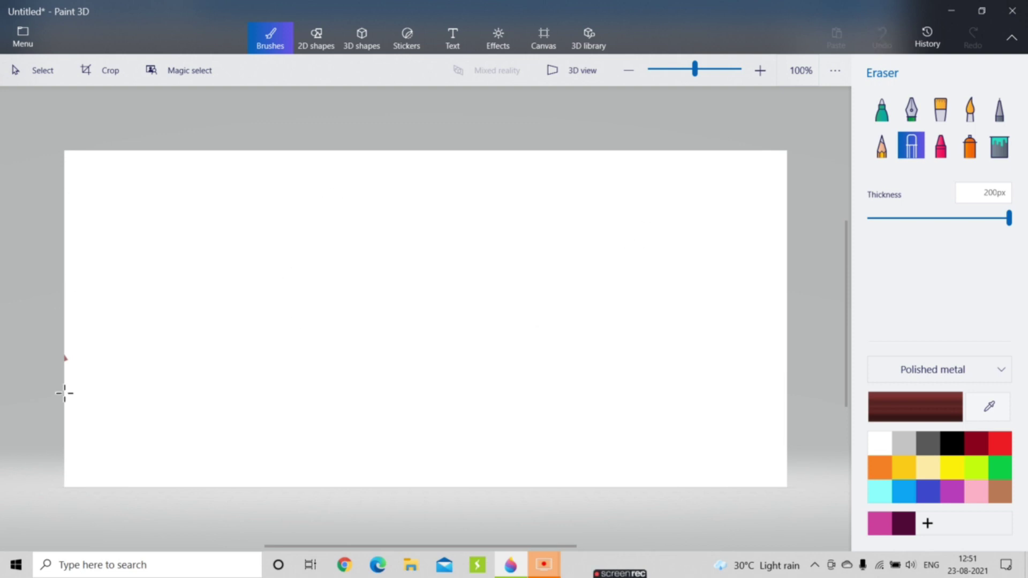
pyautogui.moveTo(109, 293); pyautogui.dragTo(109, 293)
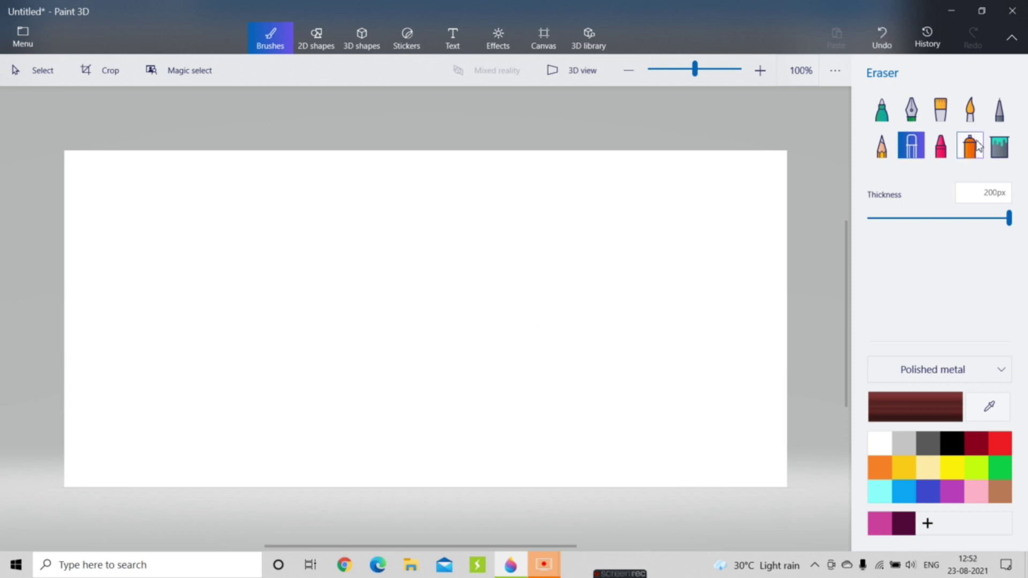
# Step: Spray green over the whole blank canvas with the Spray can at 259px thickness and 8% opacity
pyautogui.click(970, 146)
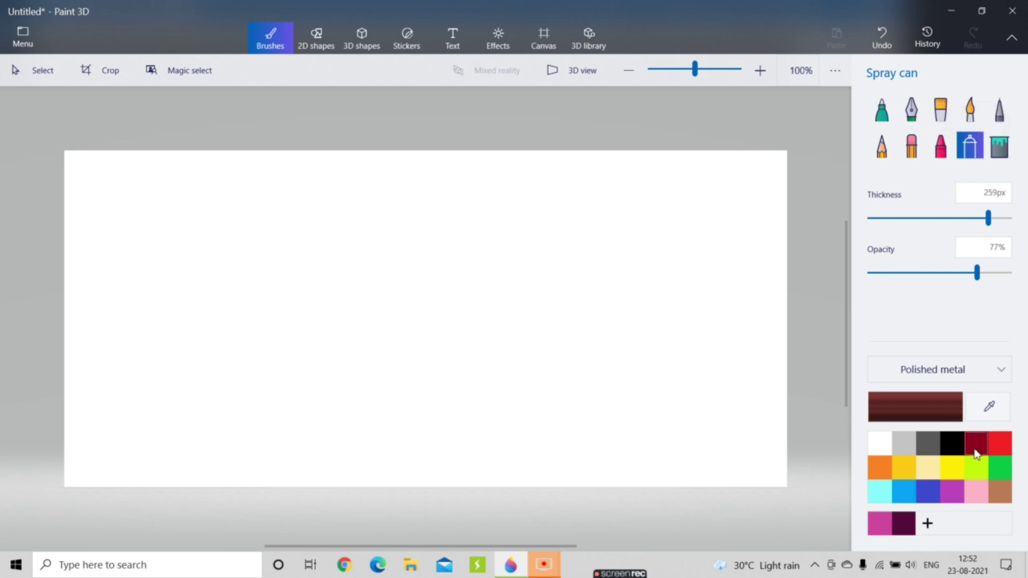
pyautogui.click(999, 469)
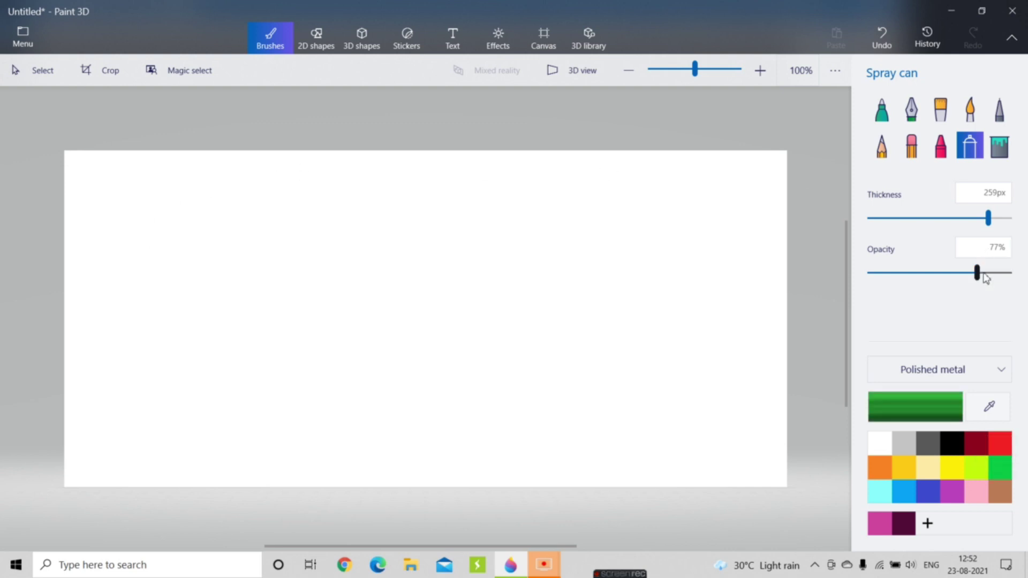
pyautogui.moveTo(977, 272); pyautogui.dragTo(884, 293)
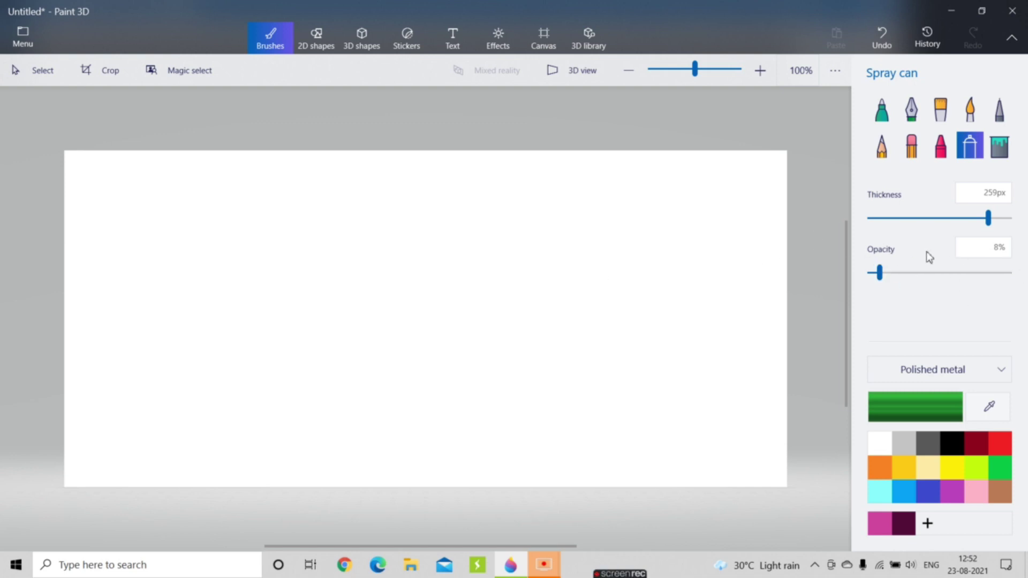
pyautogui.click(192, 188)
pyautogui.moveTo(77, 261)
pyautogui.mouseDown()
pyautogui.moveTo(262, 182)
pyautogui.moveTo(21, 206)
pyautogui.moveTo(77, 269)
pyautogui.mouseUp()
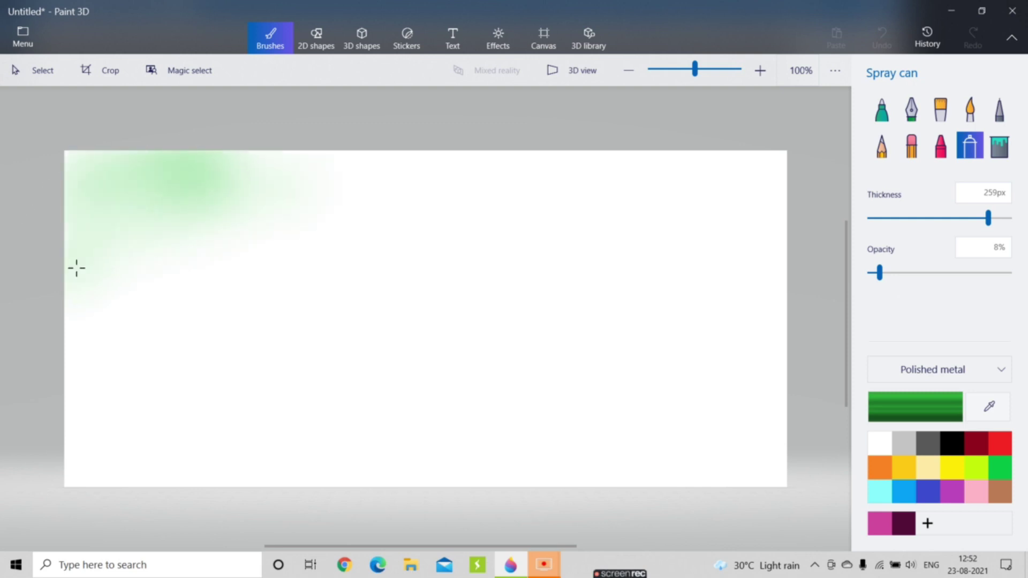
pyautogui.moveTo(366, 179)
pyautogui.mouseDown()
pyautogui.moveTo(58, 295)
pyautogui.moveTo(377, 316)
pyautogui.moveTo(647, 230)
pyautogui.moveTo(511, 311)
pyautogui.moveTo(104, 423)
pyautogui.moveTo(299, 426)
pyautogui.moveTo(113, 406)
pyautogui.moveTo(188, 457)
pyautogui.moveTo(426, 490)
pyautogui.moveTo(813, 442)
pyautogui.moveTo(773, 495)
pyautogui.moveTo(791, 394)
pyautogui.moveTo(554, 386)
pyautogui.moveTo(574, 366)
pyautogui.moveTo(375, 288)
pyautogui.moveTo(492, 207)
pyautogui.moveTo(757, 169)
pyautogui.moveTo(453, 191)
pyautogui.moveTo(538, 257)
pyautogui.moveTo(768, 347)
pyautogui.moveTo(755, 460)
pyautogui.moveTo(400, 508)
pyautogui.moveTo(85, 450)
pyautogui.moveTo(25, 480)
pyautogui.mouseUp()
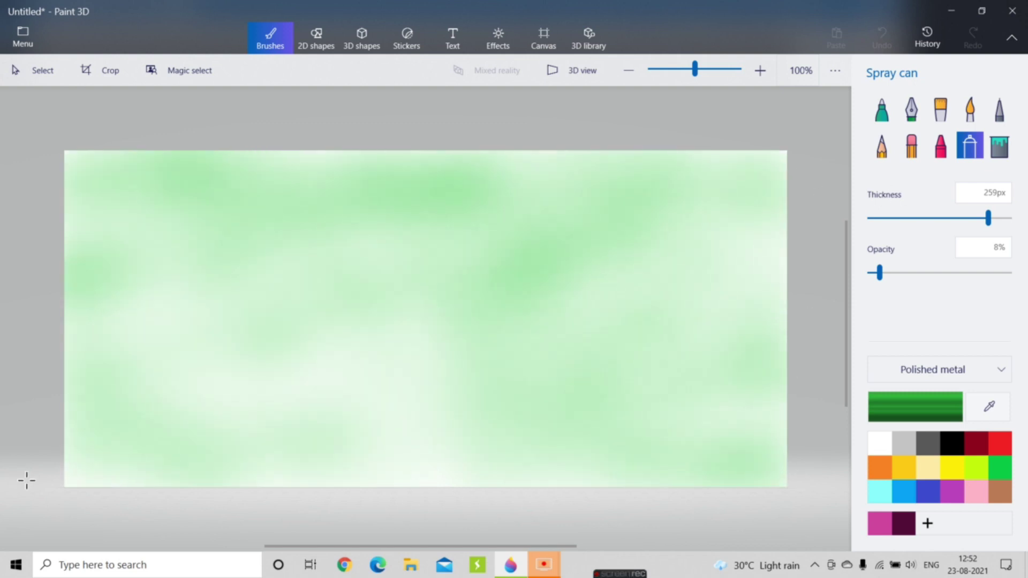
pyautogui.moveTo(743, 393)
pyautogui.mouseDown()
pyautogui.moveTo(335, 140)
pyautogui.moveTo(248, 321)
pyautogui.moveTo(167, 415)
pyautogui.moveTo(777, 231)
pyautogui.moveTo(781, 179)
pyautogui.mouseUp()
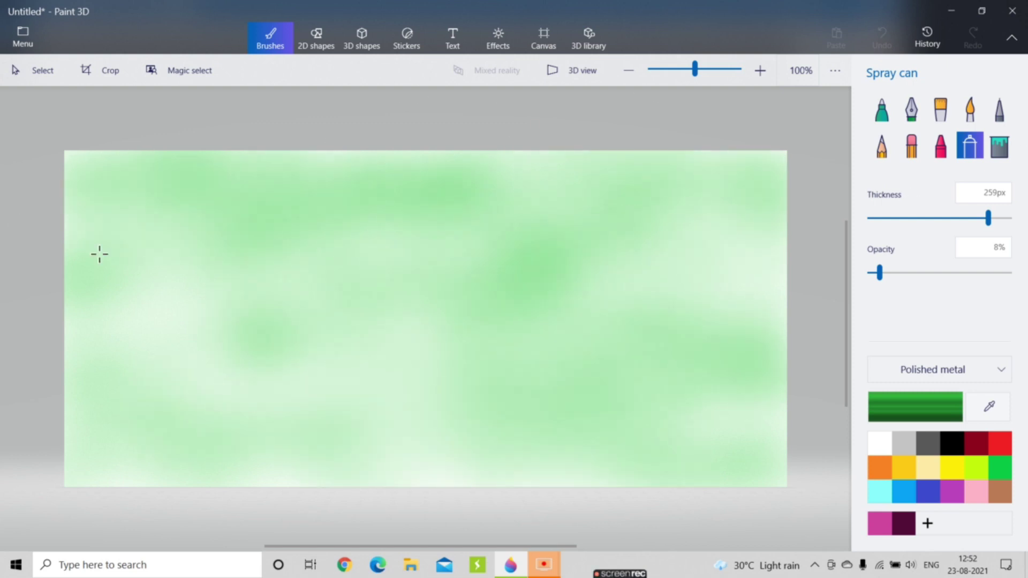
pyautogui.moveTo(99, 254)
pyautogui.mouseDown()
pyautogui.moveTo(463, 420)
pyautogui.moveTo(555, 386)
pyautogui.moveTo(329, 466)
pyautogui.moveTo(268, 454)
pyautogui.mouseUp()
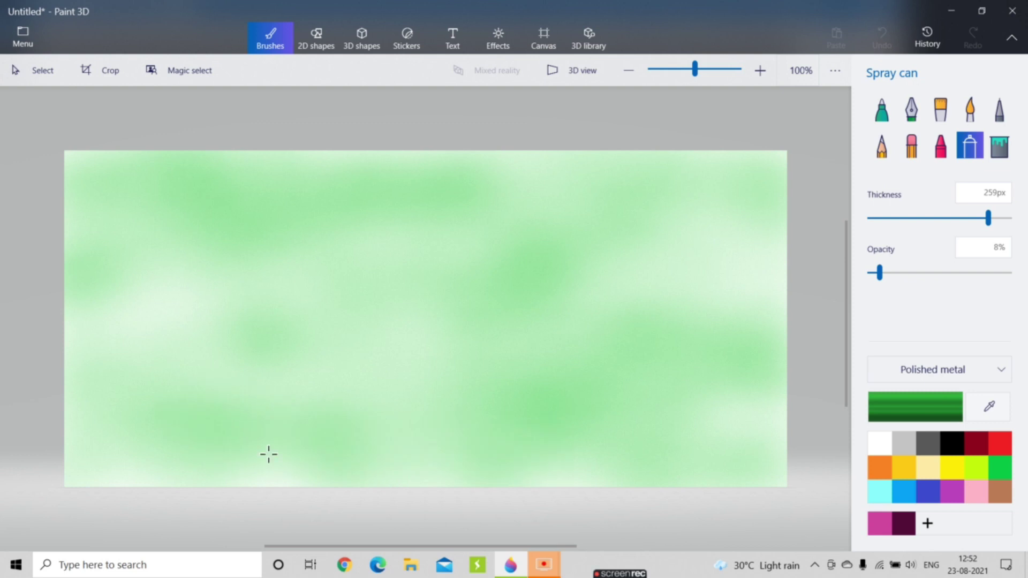
pyautogui.moveTo(755, 393); pyautogui.dragTo(779, 409)
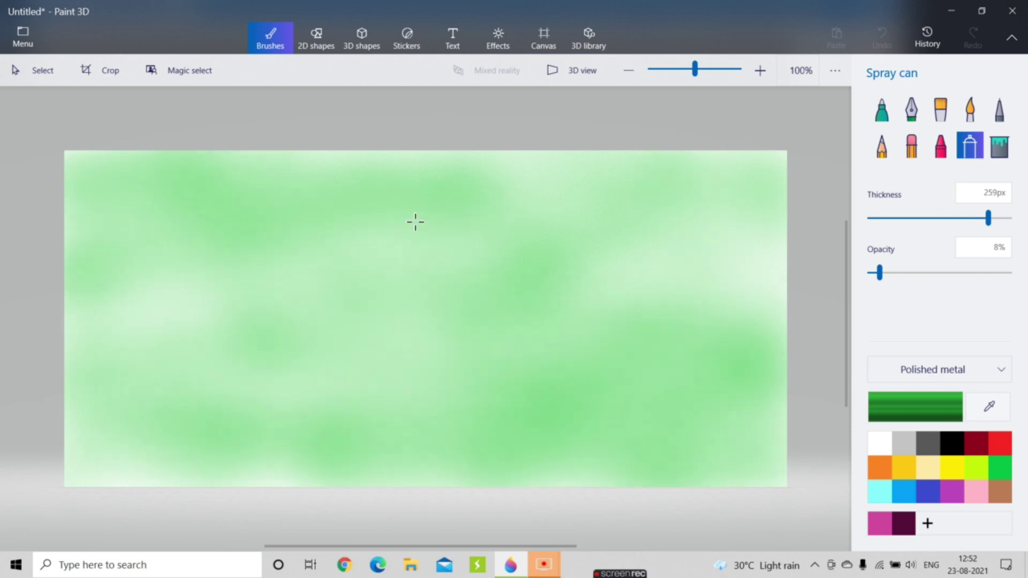
pyautogui.moveTo(415, 222)
pyautogui.mouseDown()
pyautogui.moveTo(247, 204)
pyautogui.moveTo(660, 266)
pyautogui.mouseUp()
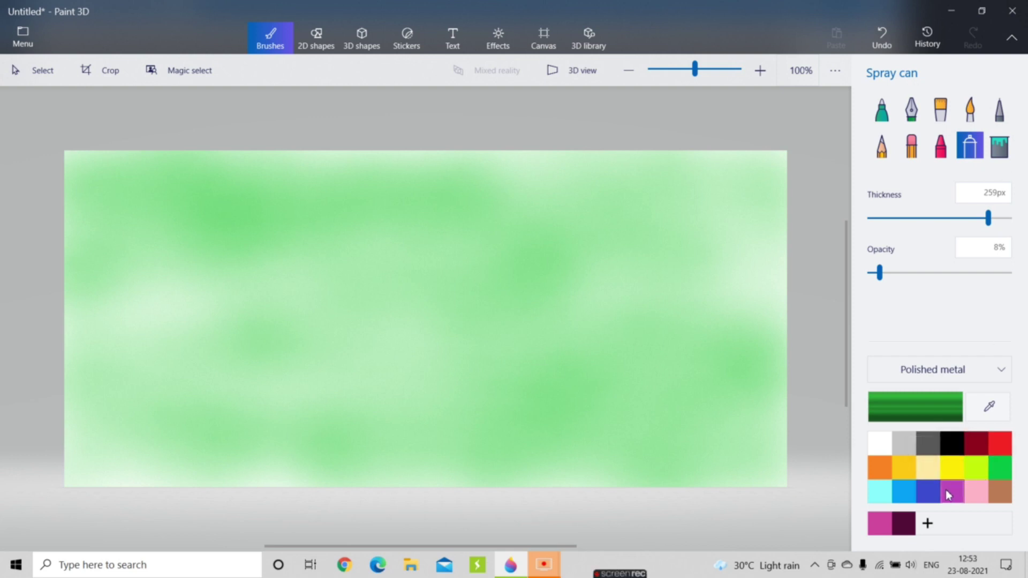
# Step: Spray blue patches across the green canvas with the Spray can at the same thickness and opacity
pyautogui.click(906, 497)
pyautogui.moveTo(292, 170)
pyautogui.mouseDown()
pyautogui.moveTo(254, 232)
pyautogui.moveTo(327, 216)
pyautogui.moveTo(380, 162)
pyautogui.mouseUp()
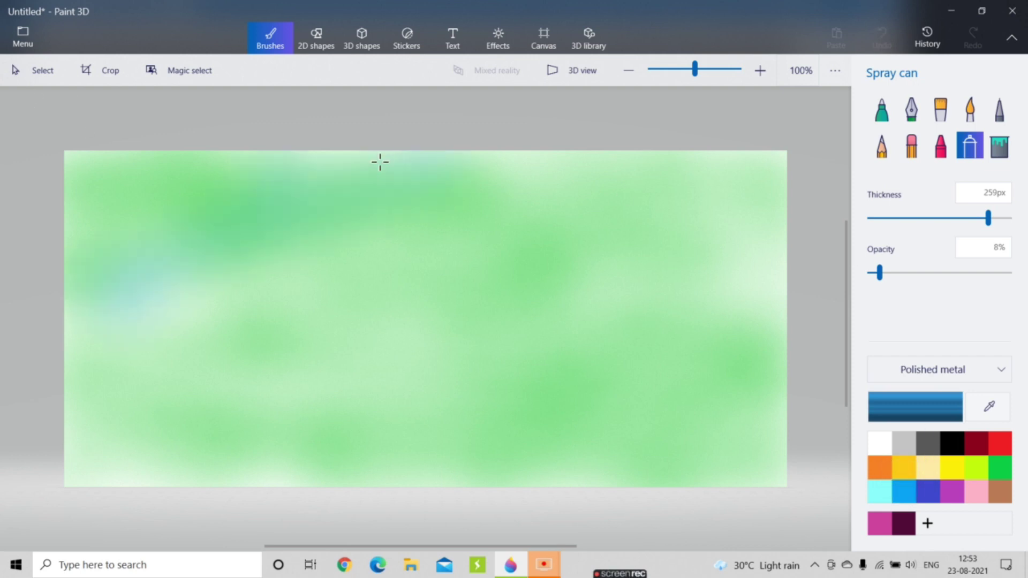
pyautogui.moveTo(514, 177)
pyautogui.mouseDown()
pyautogui.moveTo(489, 208)
pyautogui.moveTo(351, 145)
pyautogui.moveTo(330, 154)
pyautogui.moveTo(679, 236)
pyautogui.moveTo(186, 323)
pyautogui.mouseUp()
pyautogui.moveTo(430, 324)
pyautogui.mouseDown()
pyautogui.moveTo(538, 305)
pyautogui.moveTo(624, 273)
pyautogui.moveTo(749, 263)
pyautogui.moveTo(803, 241)
pyautogui.mouseUp()
pyautogui.moveTo(419, 317)
pyautogui.mouseDown()
pyautogui.moveTo(583, 307)
pyautogui.moveTo(194, 436)
pyautogui.moveTo(89, 346)
pyautogui.moveTo(554, 432)
pyautogui.moveTo(752, 440)
pyautogui.mouseUp()
pyautogui.moveTo(442, 205)
pyautogui.mouseDown()
pyautogui.moveTo(356, 319)
pyautogui.moveTo(493, 203)
pyautogui.mouseUp()
pyautogui.moveTo(785, 318); pyautogui.dragTo(421, 338)
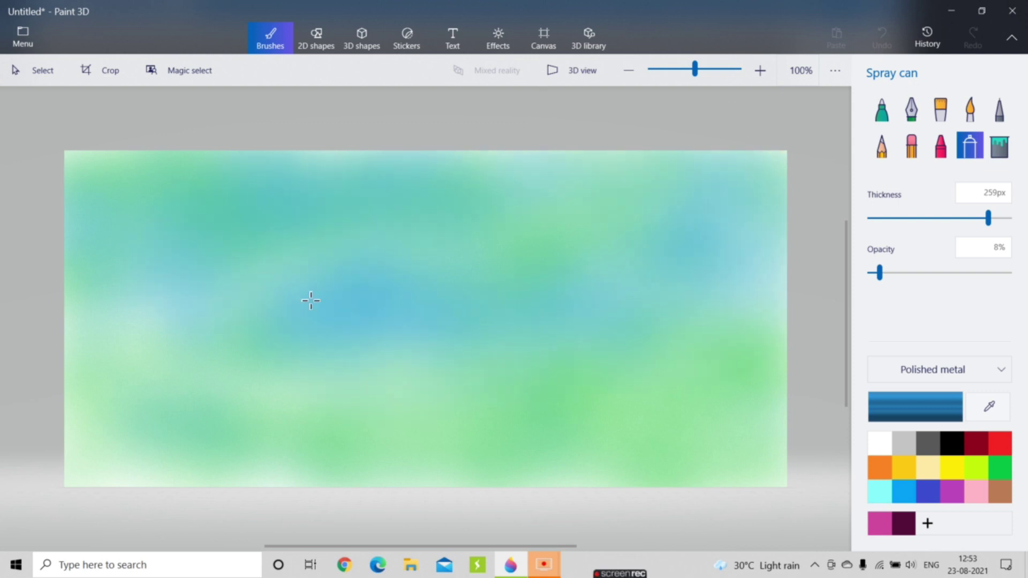
pyautogui.moveTo(311, 301); pyautogui.dragTo(626, 146)
pyautogui.moveTo(700, 271); pyautogui.dragTo(510, 470)
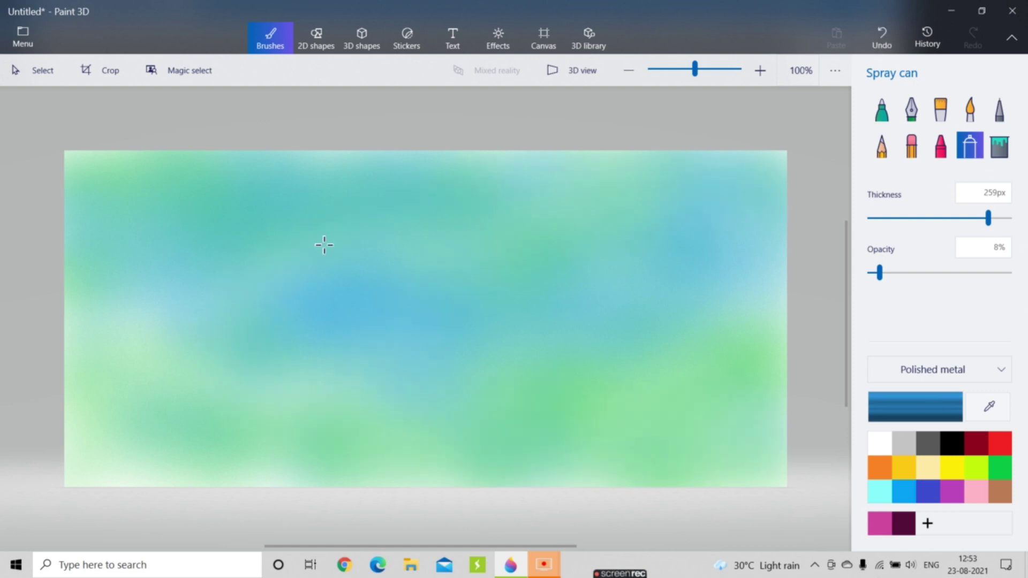
pyautogui.moveTo(175, 273)
pyautogui.mouseDown()
pyautogui.moveTo(87, 424)
pyautogui.moveTo(88, 285)
pyautogui.moveTo(116, 437)
pyautogui.moveTo(348, 496)
pyautogui.moveTo(528, 481)
pyautogui.mouseUp()
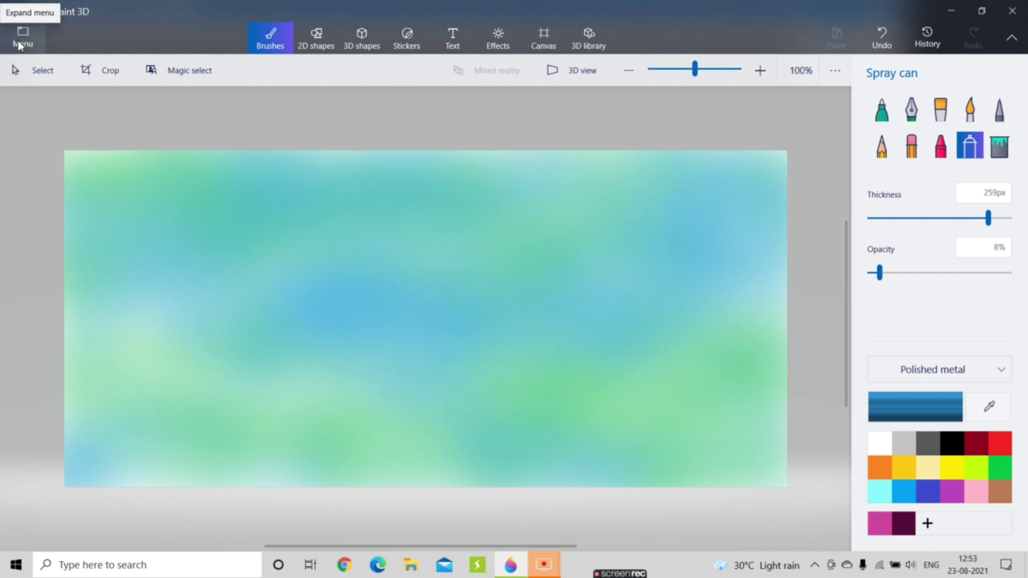
# Step: Save the artwork as a Paint 3D project named canvas_1
pyautogui.click(20, 43)
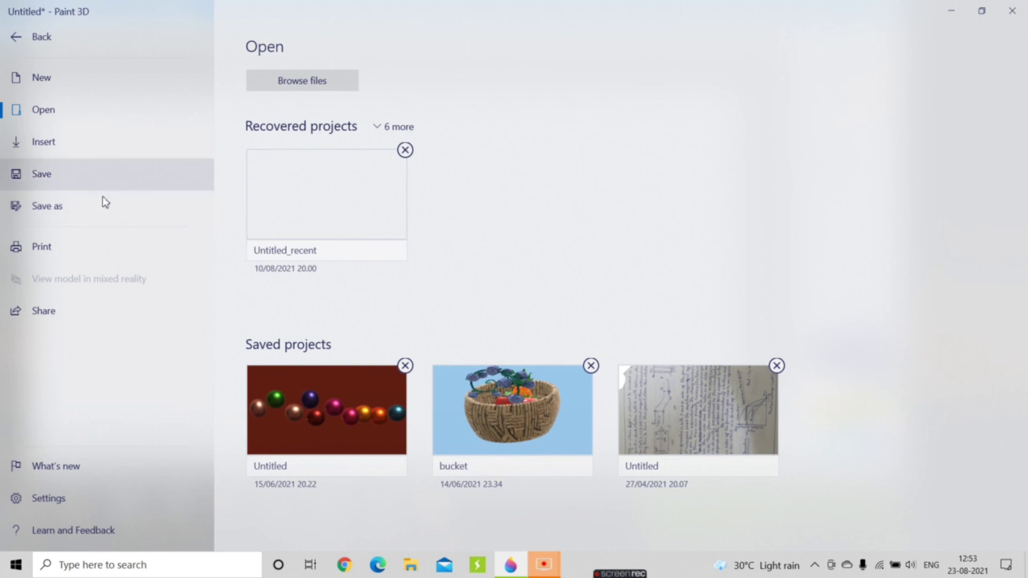
pyautogui.click(102, 204)
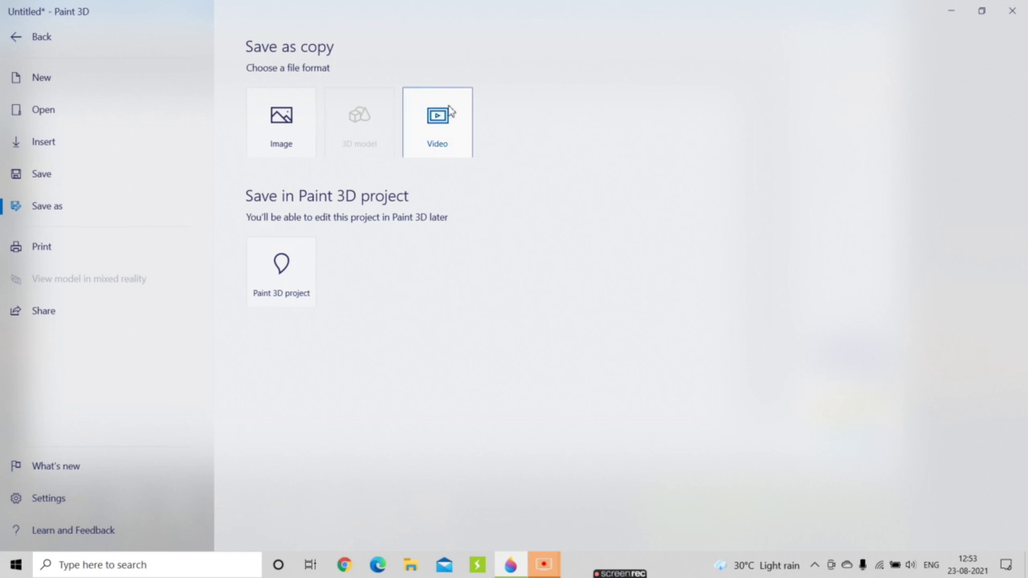
pyautogui.click(289, 282)
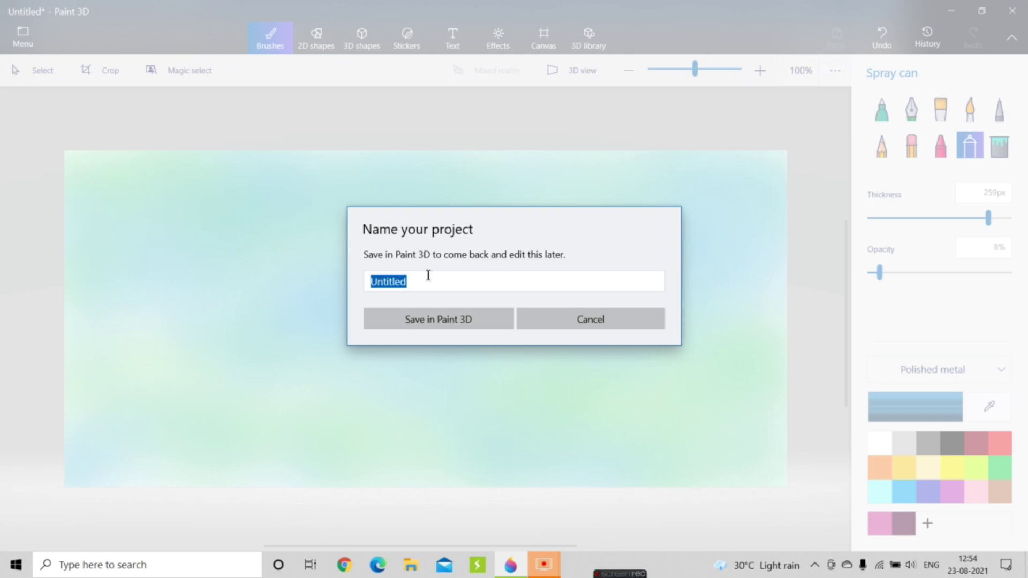
pyautogui.click(488, 284)
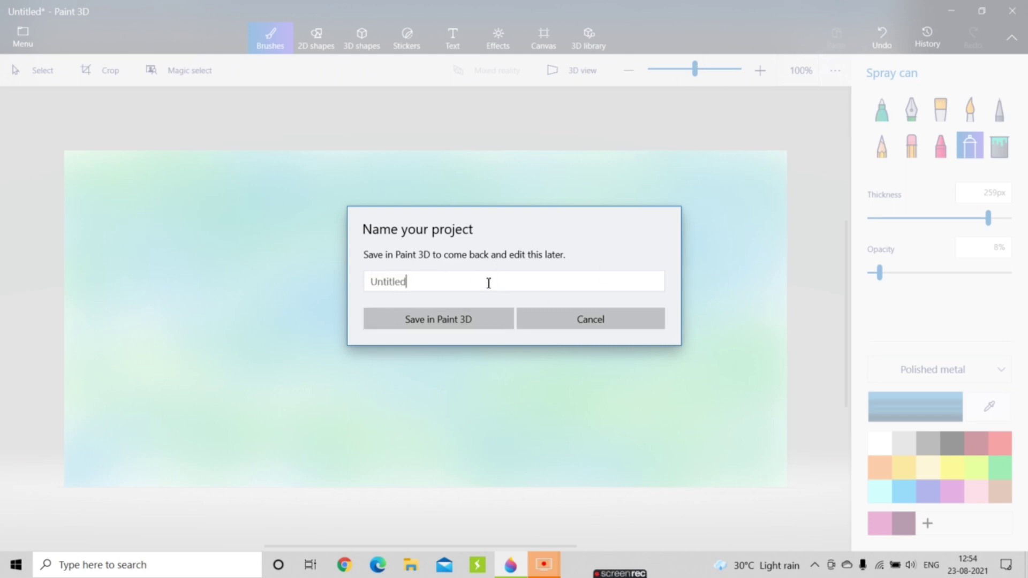
pyautogui.press('BackSpace')
pyautogui.press('BackSpace')
pyautogui.press('BackSpace')
pyautogui.press('BackSpace')
pyautogui.press('BackSpace')
pyautogui.press('BackSpace')
pyautogui.press('BackSpace')
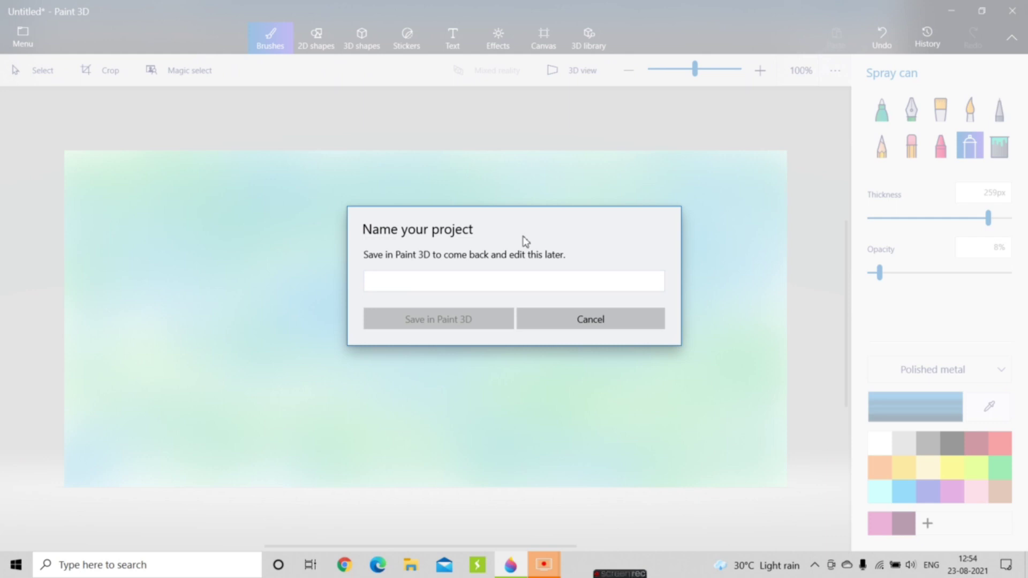
pyautogui.write('canvas')
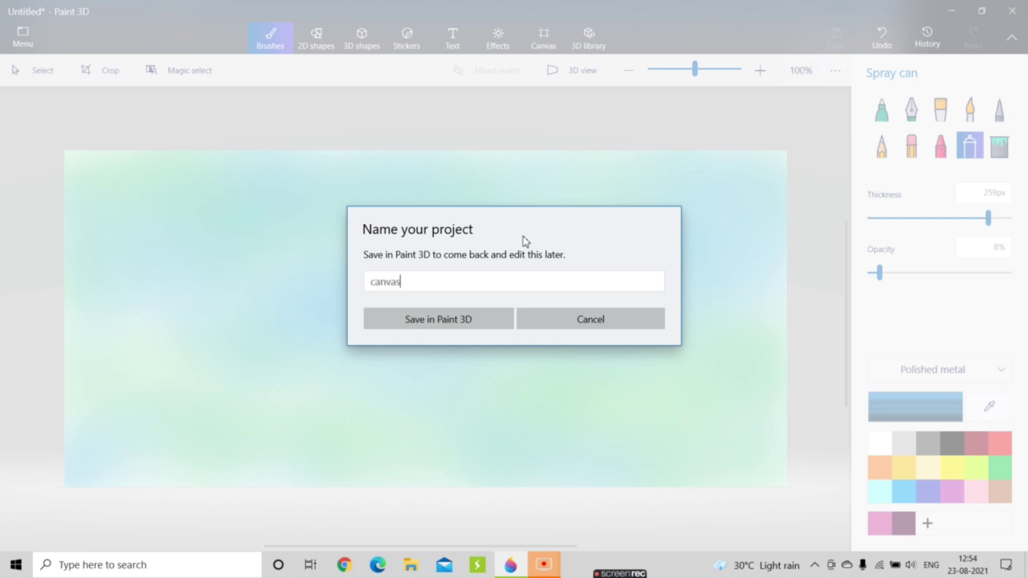
pyautogui.write('_1')
pyautogui.press('Return')
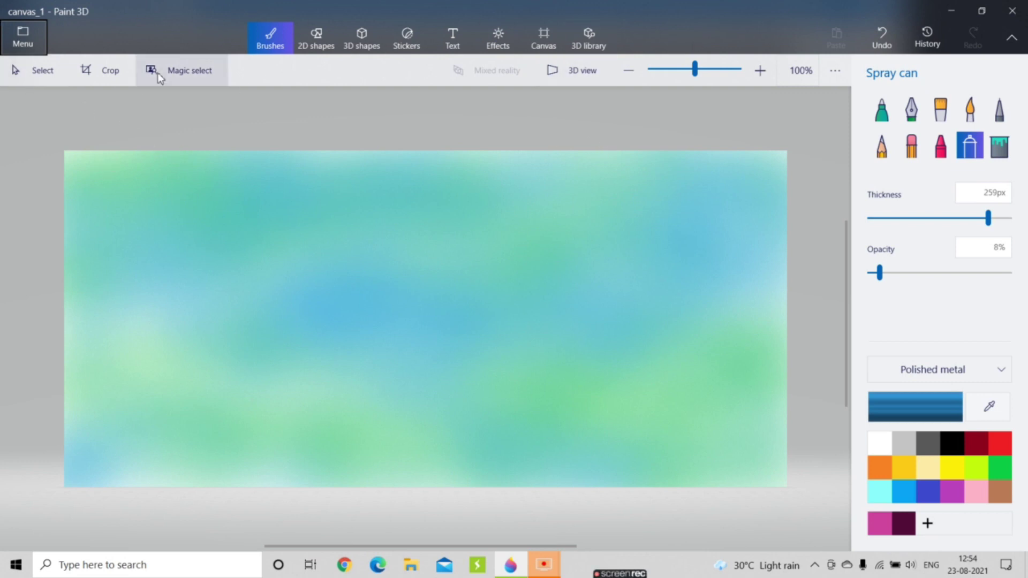
# Step: Save a second Paint 3D project copy under the name canvas_1, and save the current project once more
pyautogui.click(35, 39)
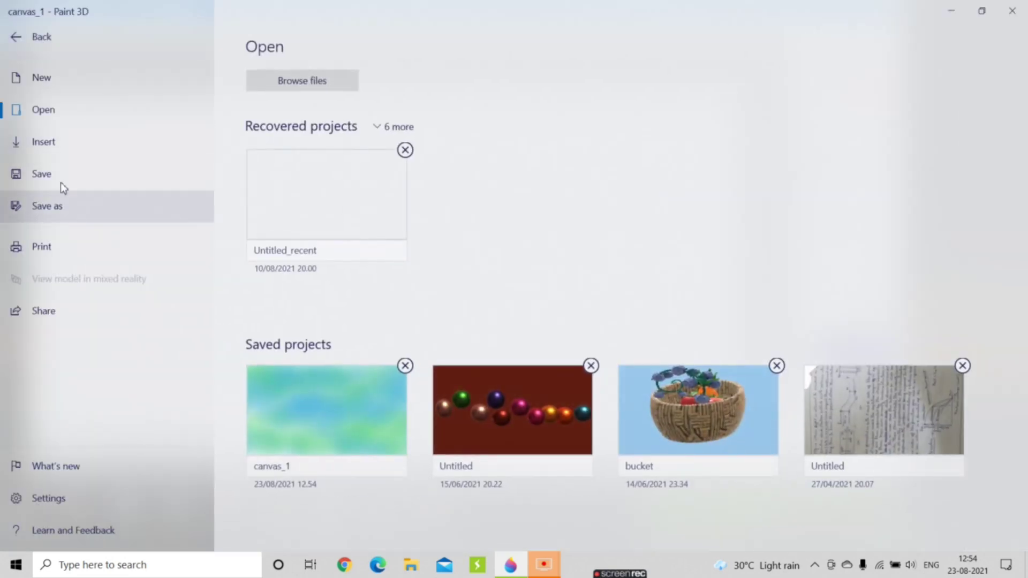
pyautogui.click(96, 207)
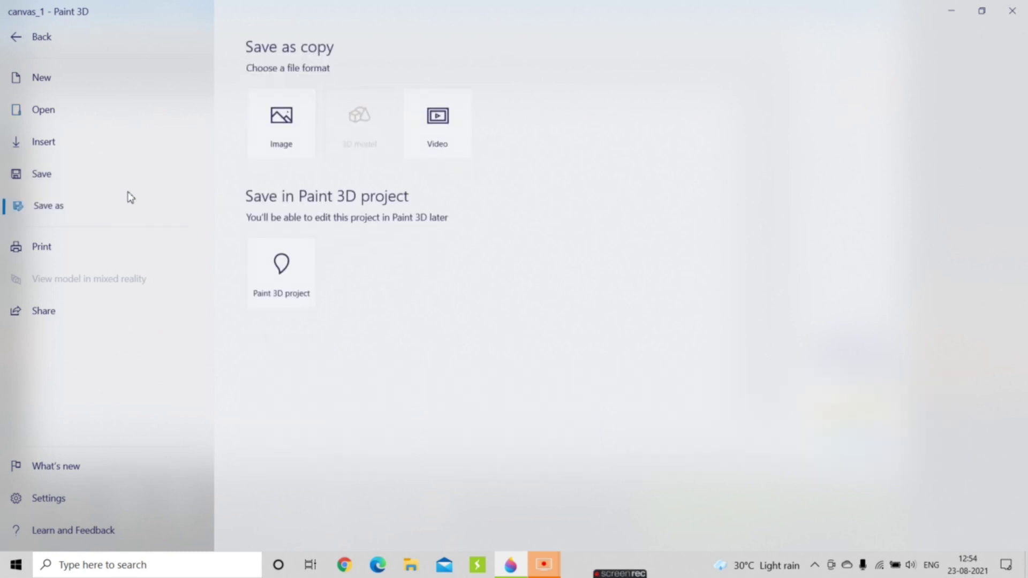
pyautogui.click(289, 245)
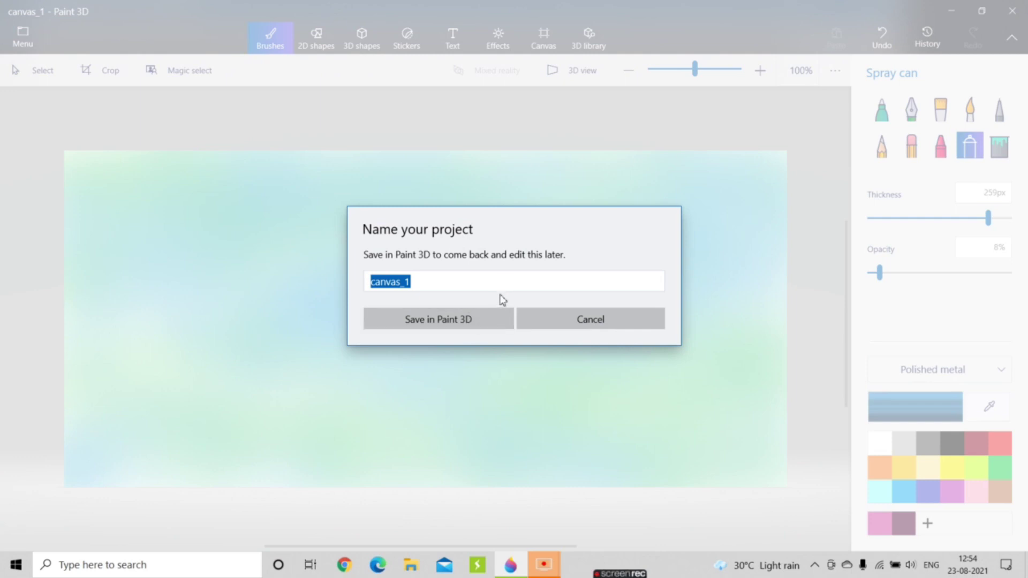
pyautogui.click(483, 317)
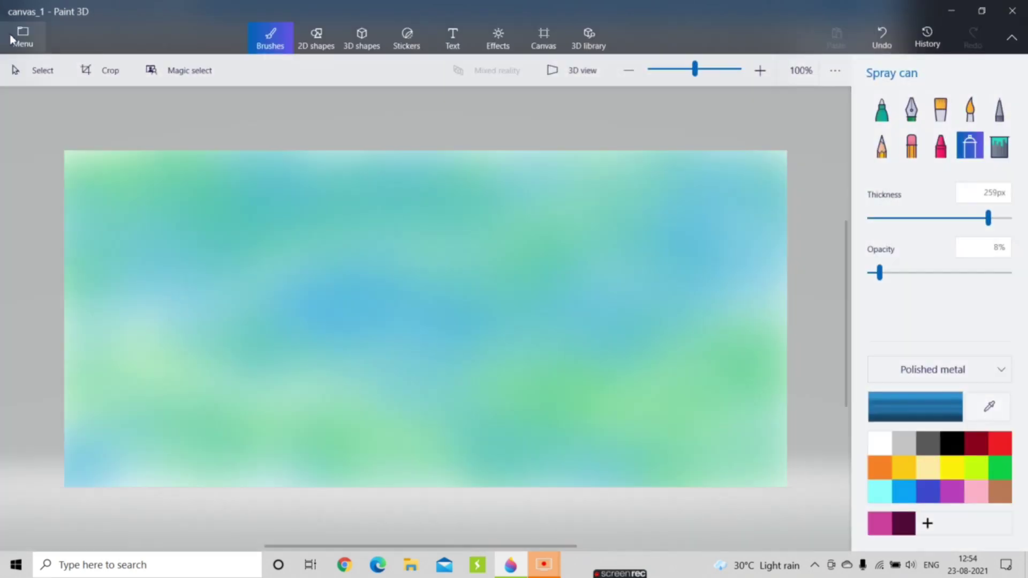
pyautogui.click(22, 35)
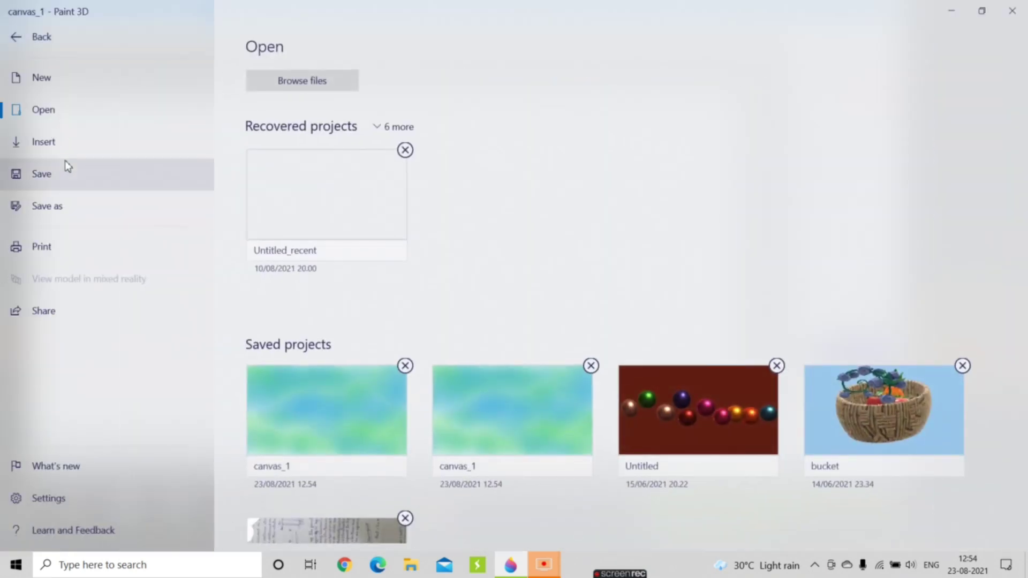
pyautogui.click(68, 177)
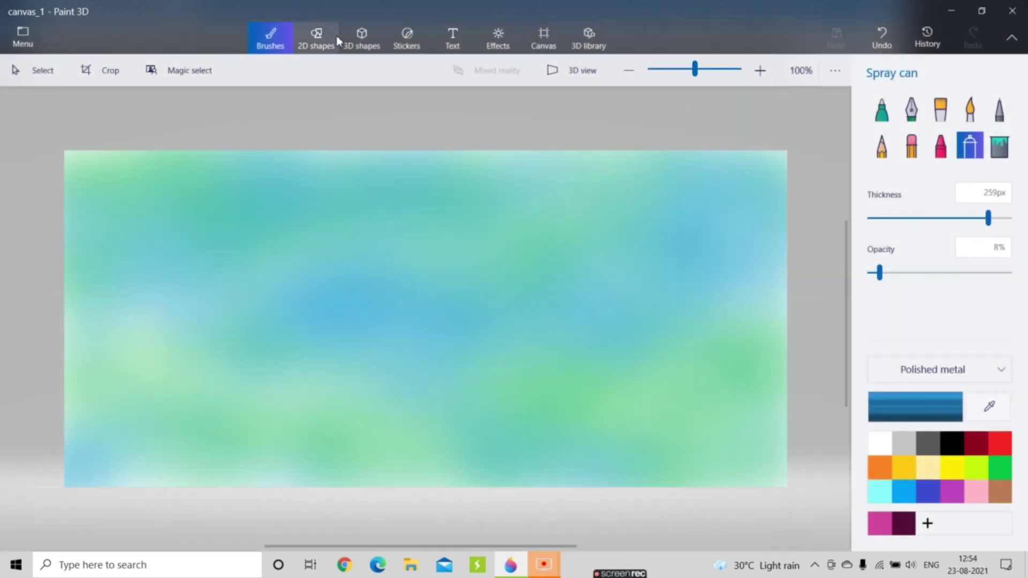
# Step: Draw a large unfilled 2D square with a 10px black outline left of the canvas centre and make it 3D
pyautogui.click(321, 43)
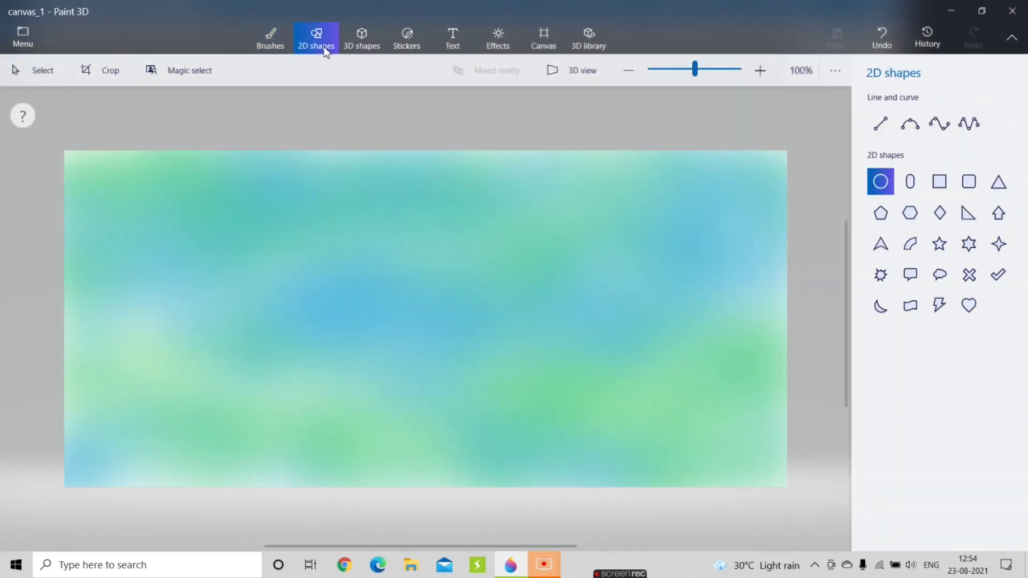
pyautogui.click(940, 182)
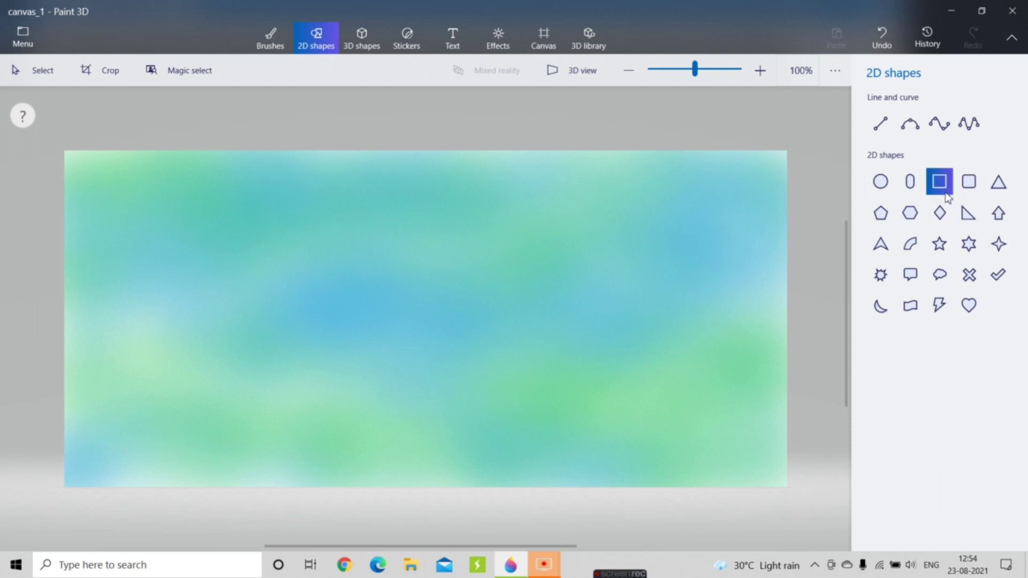
pyautogui.moveTo(252, 198); pyautogui.dragTo(498, 424)
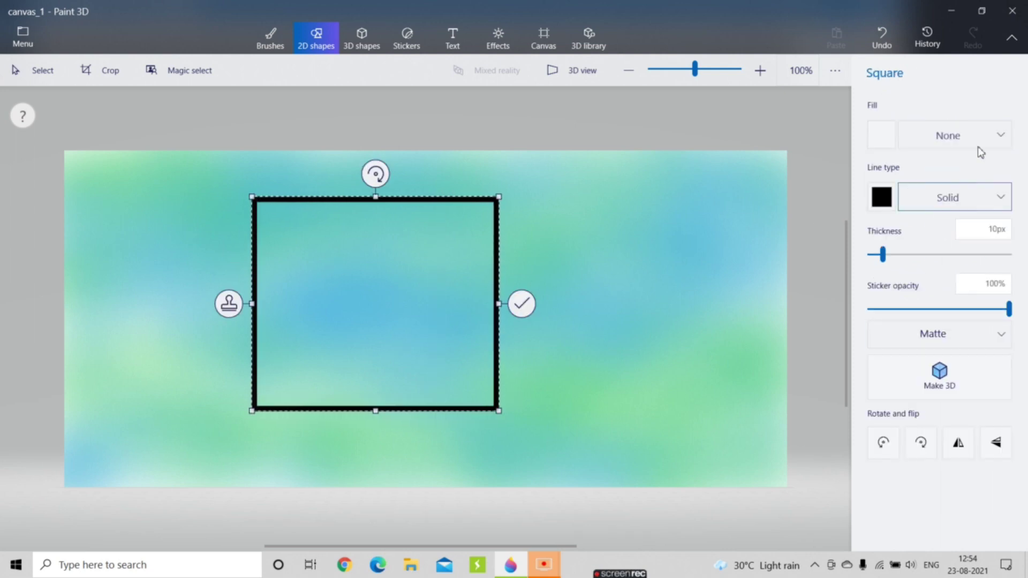
pyautogui.click(979, 369)
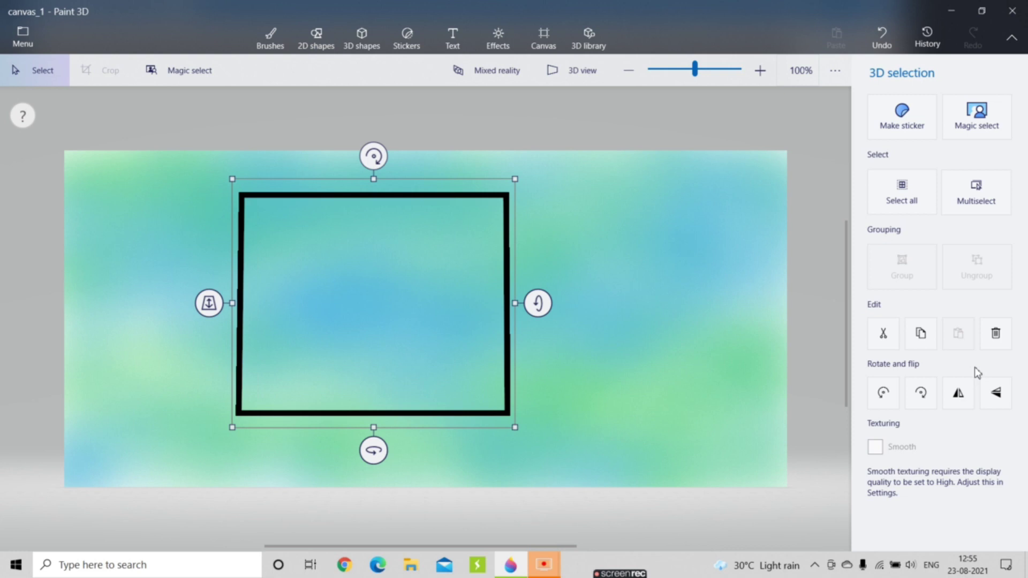
# Step: Save a 3D model copy of the canvas to the Desktop as canvas_1 in 3D - GLB (*.glb) format
pyautogui.click(22, 36)
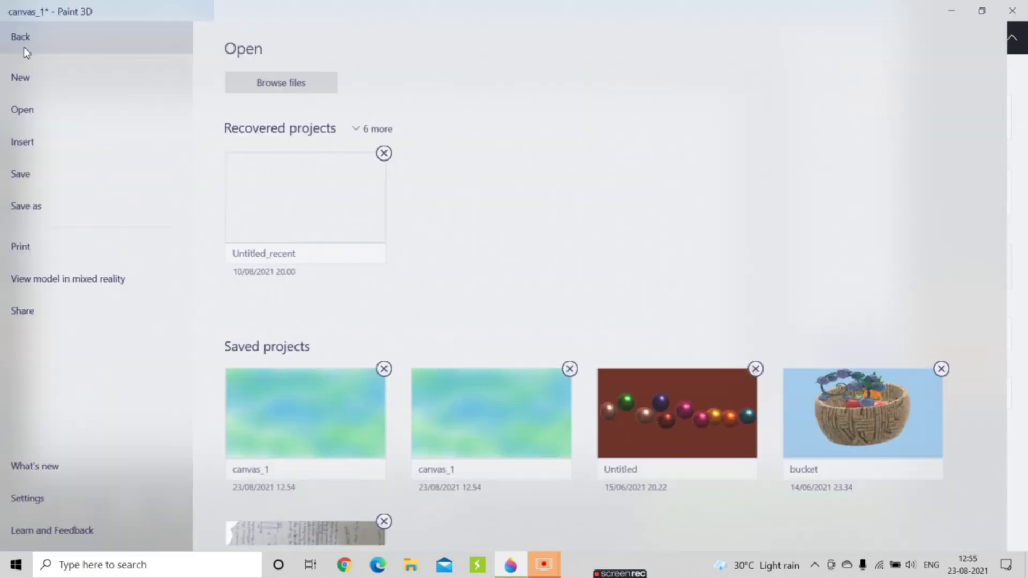
pyautogui.click(105, 202)
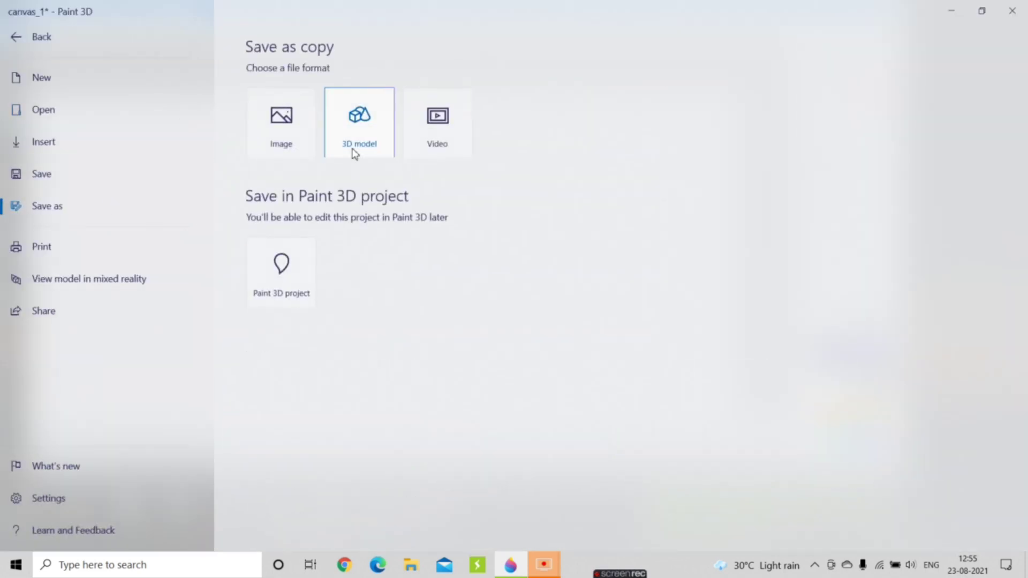
pyautogui.press('Escape')
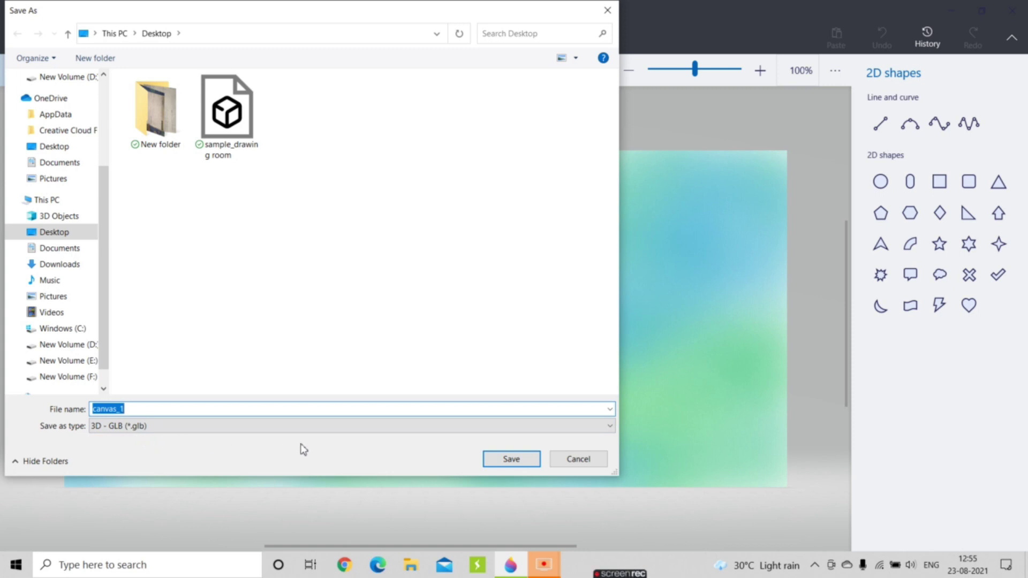
pyautogui.click(530, 464)
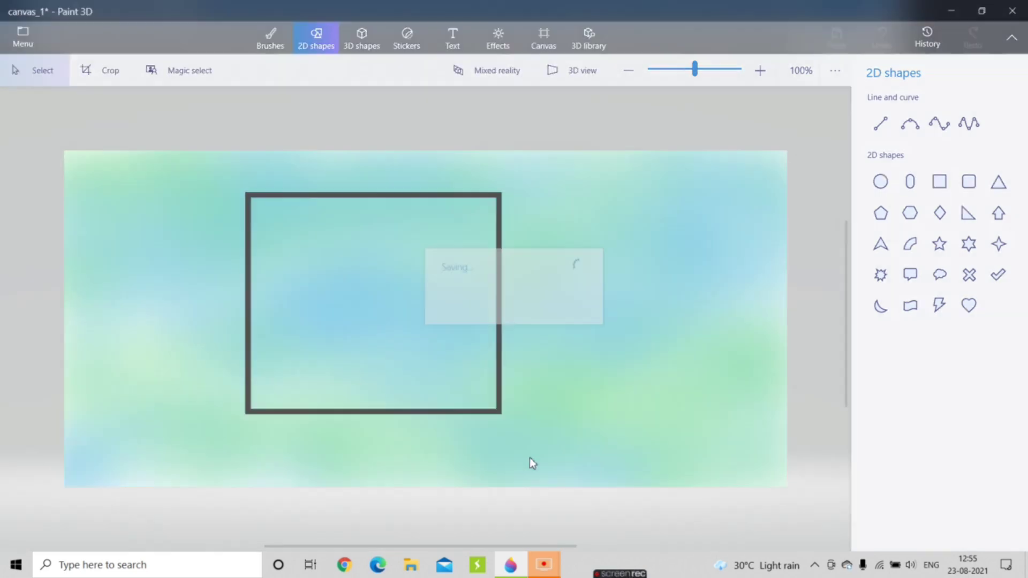